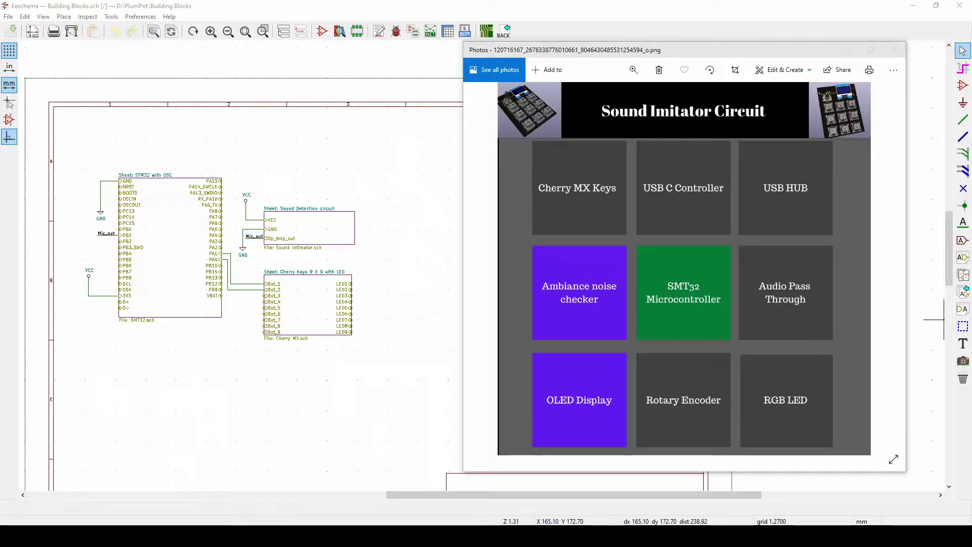
# - Reposition and enlarge the Sound Imitator Circuit block diagram window to view it, and minimize it to reveal the schematic
pyautogui.moveTo(666, 51); pyautogui.dragTo(532, 59)
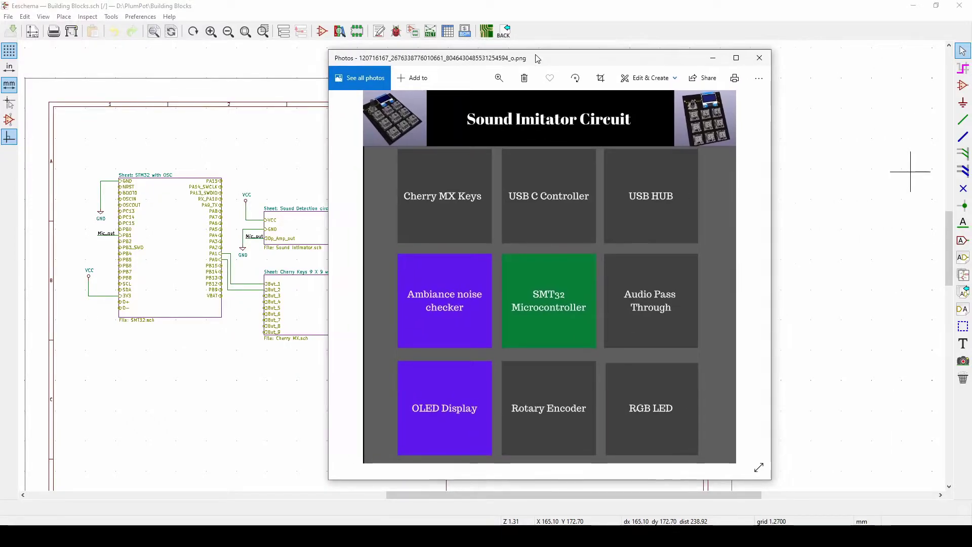
pyautogui.doubleClick(683, 49)
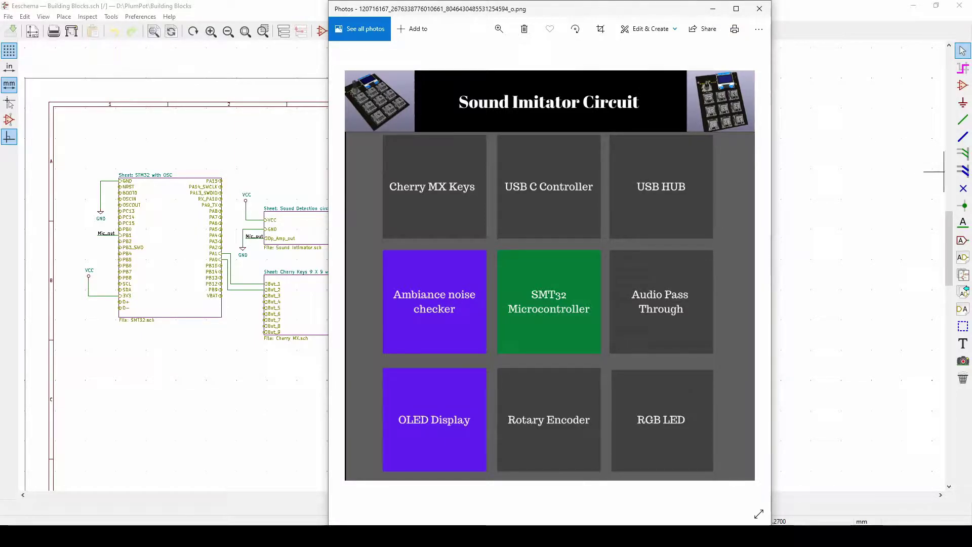
pyautogui.click(711, 9)
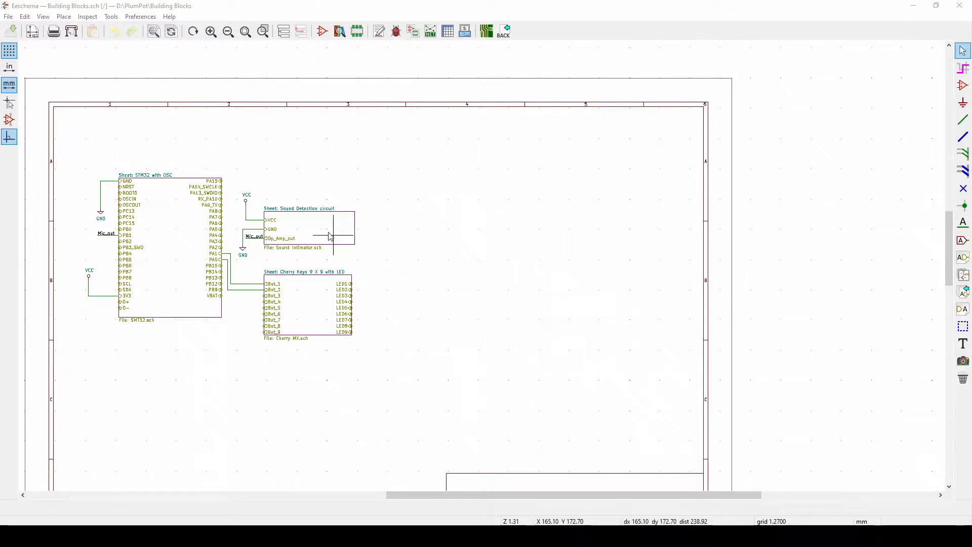
# - Open the STM32 with OSC sheet from the root schematic to examine the microcontroller and oscillator circuits
pyautogui.scroll(1, 326, 228)
pyautogui.scroll(2, 482, 265)
pyautogui.scroll(-2, 481, 266)
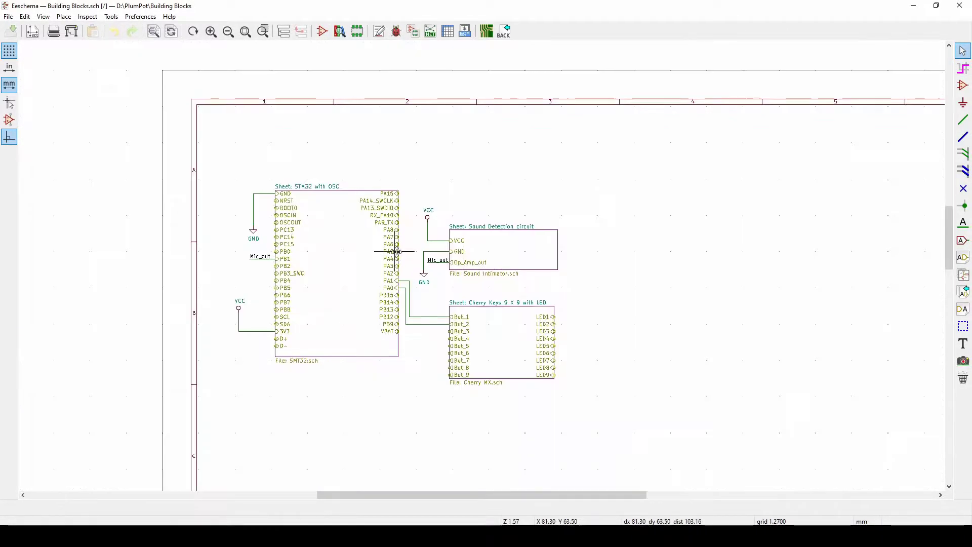
pyautogui.moveTo(397, 253); pyautogui.dragTo(415, 255, button='middle')
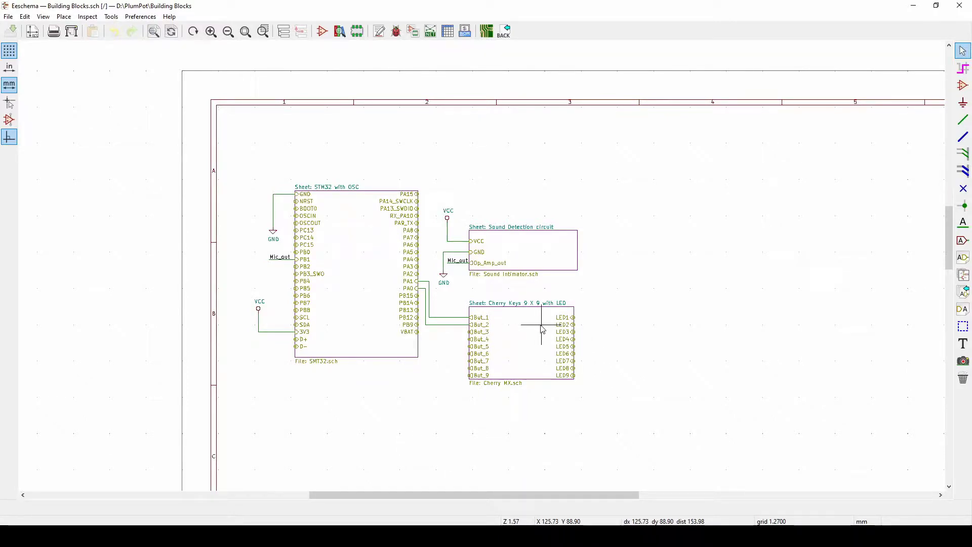
pyautogui.doubleClick(368, 274)
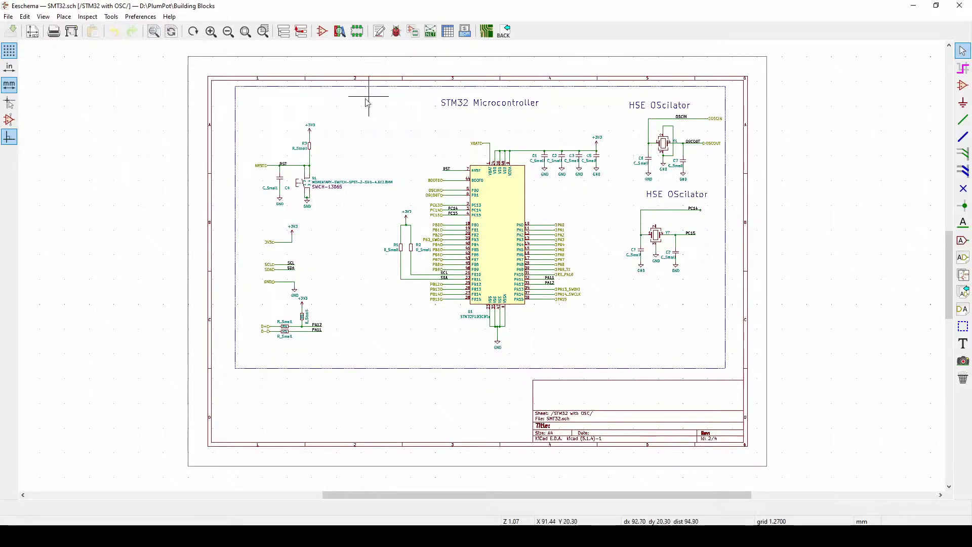
pyautogui.moveTo(647, 213); pyautogui.dragTo(615, 246, button='middle')
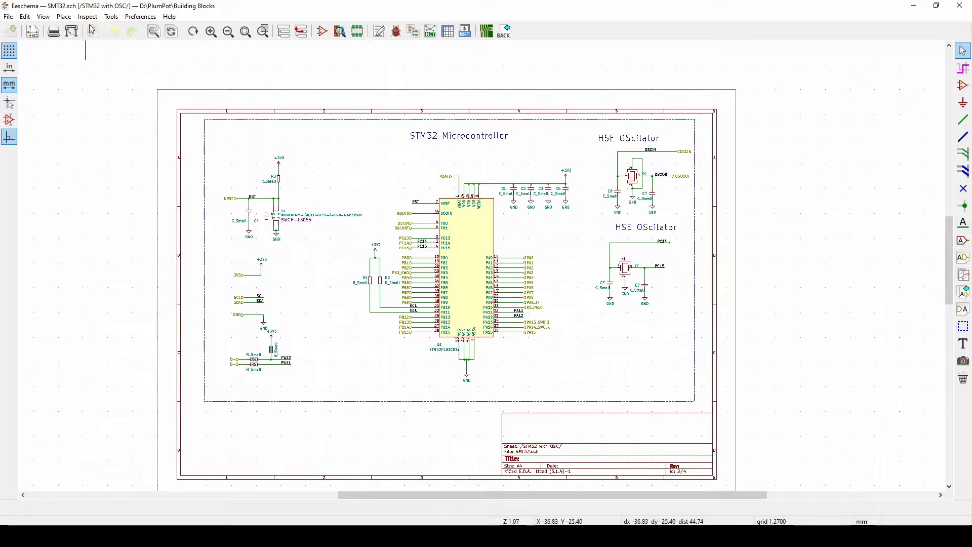
# - Leave the STM32 with OSC sheet and return to the root schematic
pyautogui.click(43, 17)
pyautogui.moveTo(87, 17)
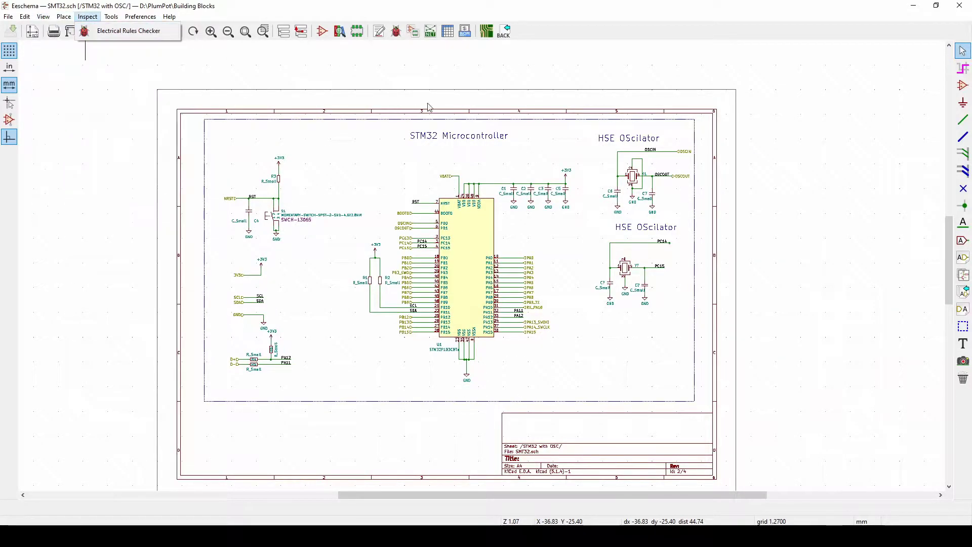
pyautogui.click(528, 155)
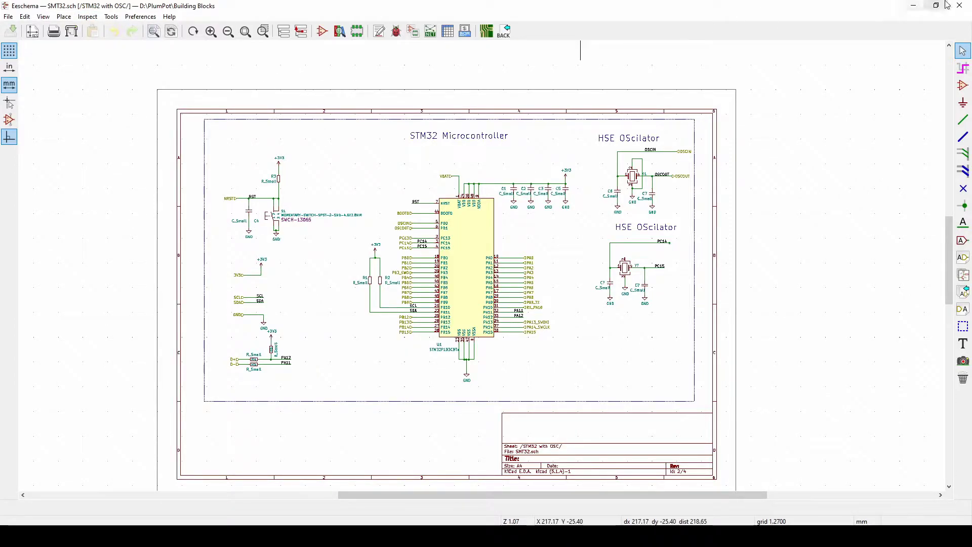
pyautogui.click(43, 17)
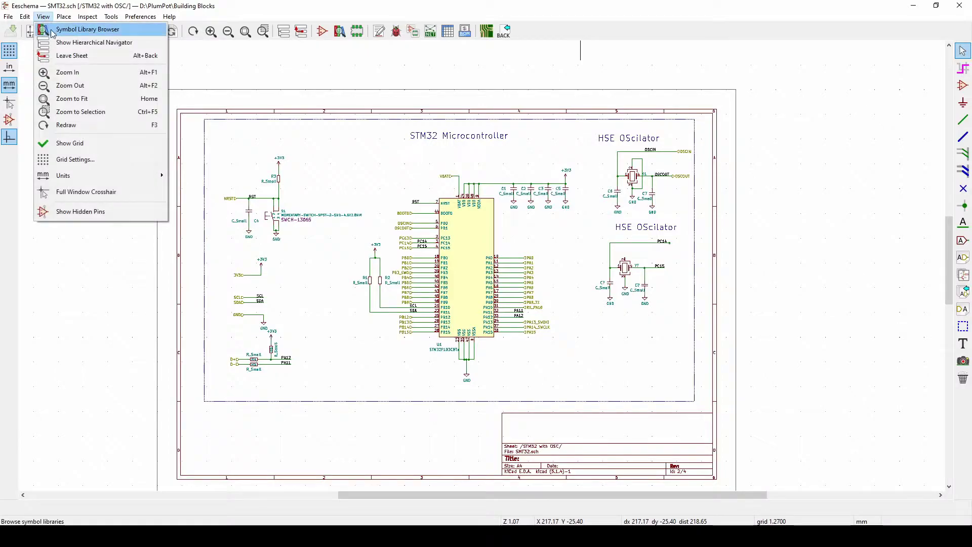
pyautogui.click(61, 54)
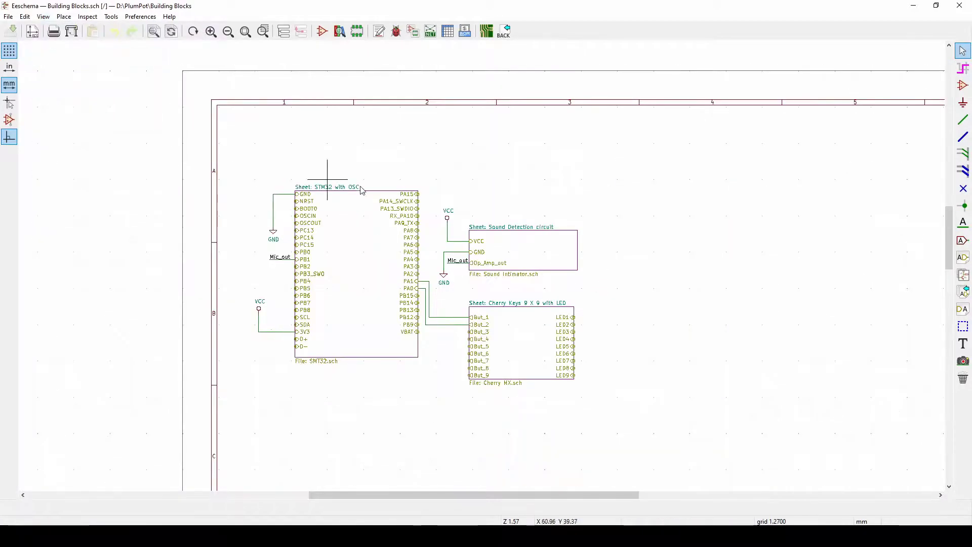
# - Open the Sound Detection circuit sheet to view its contents, and return to the root schematic
pyautogui.doubleClick(532, 253)
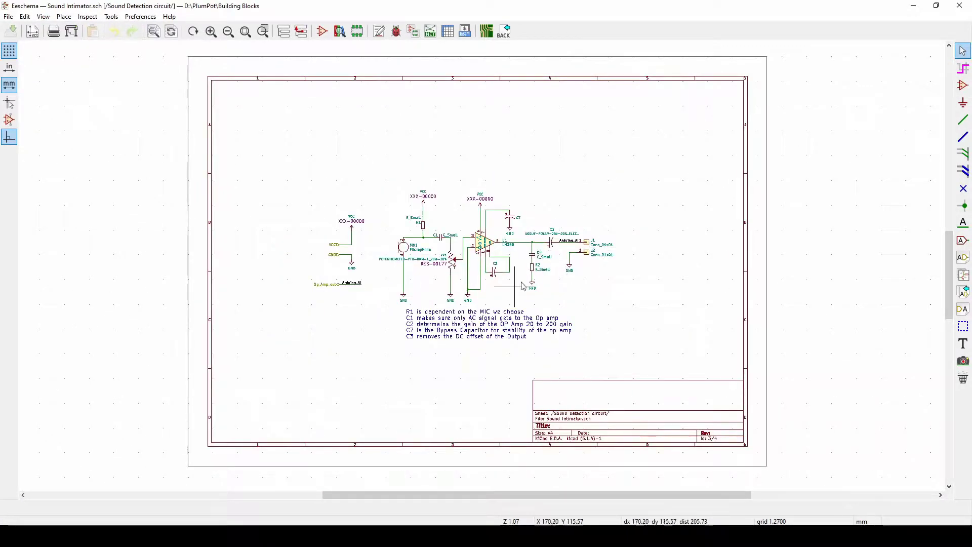
pyautogui.click(43, 17)
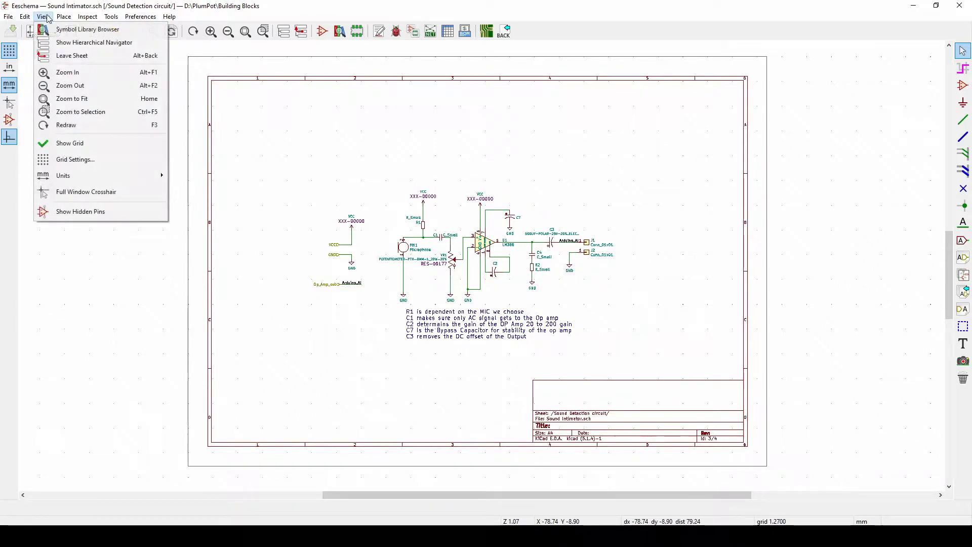
pyautogui.click(61, 54)
# - Open the Cherry Keys 9 X 9 with LED sheet to view the key circuits, and return to the root schematic
pyautogui.doubleClick(532, 337)
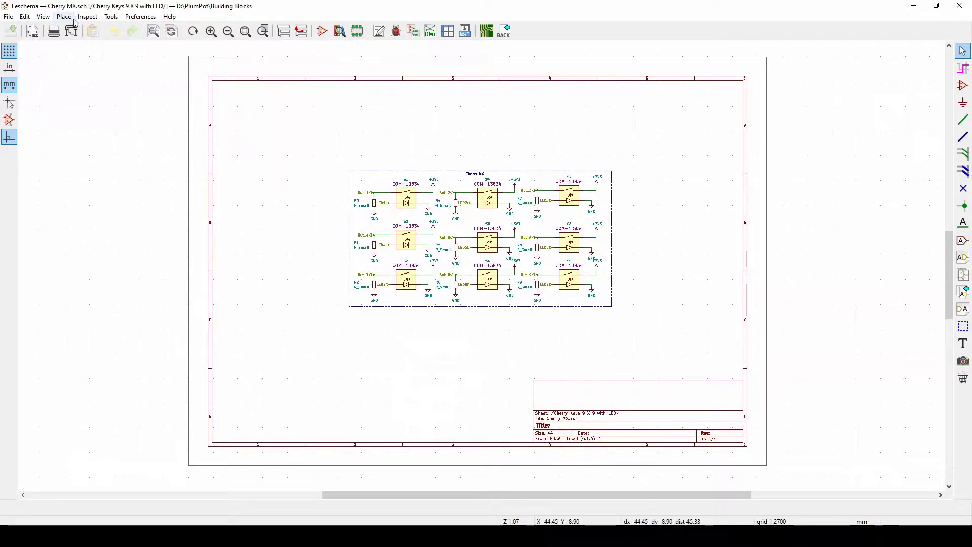
pyautogui.click(43, 17)
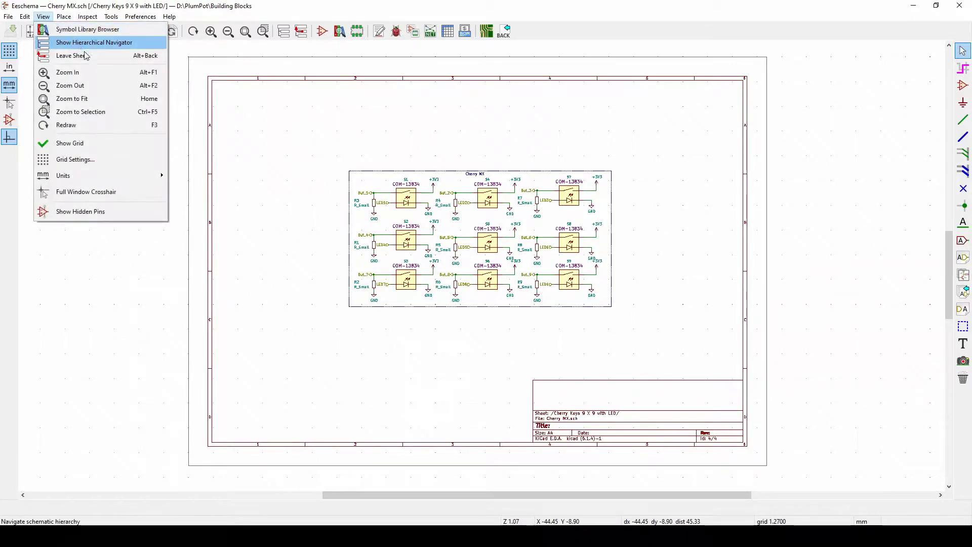
pyautogui.click(61, 55)
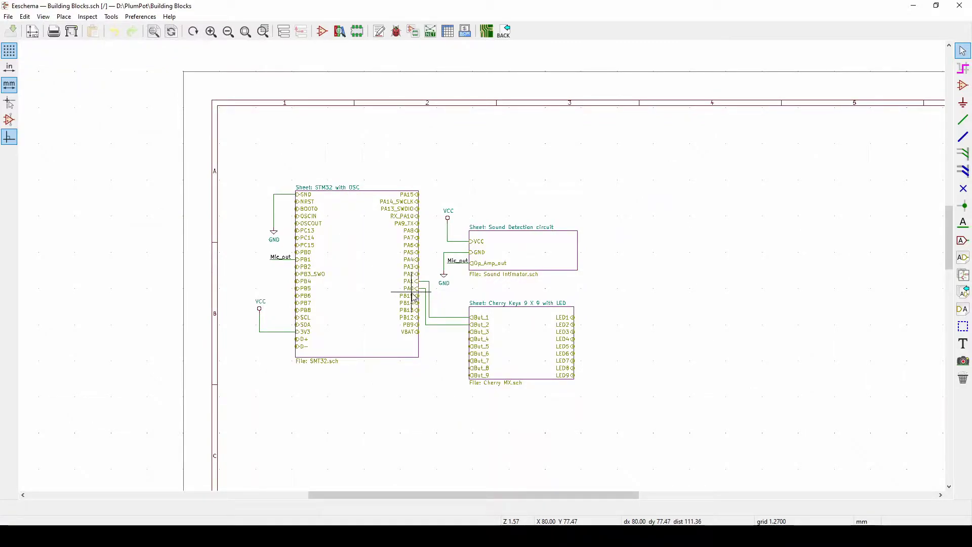
# - In the Sound Detection circuit sheet, place an input hierarchical label named Test above and beside the VCC label
pyautogui.doubleClick(519, 257)
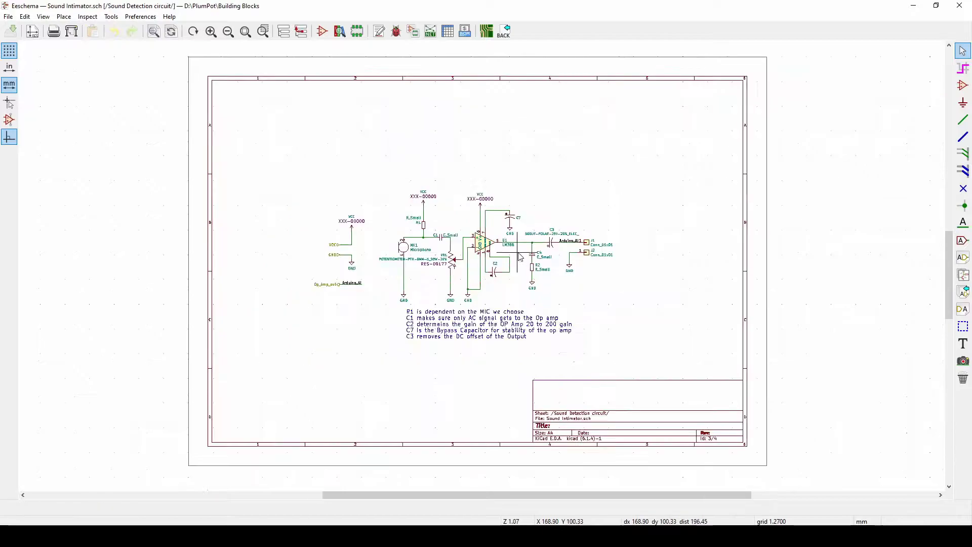
pyautogui.scroll(6, 520, 256)
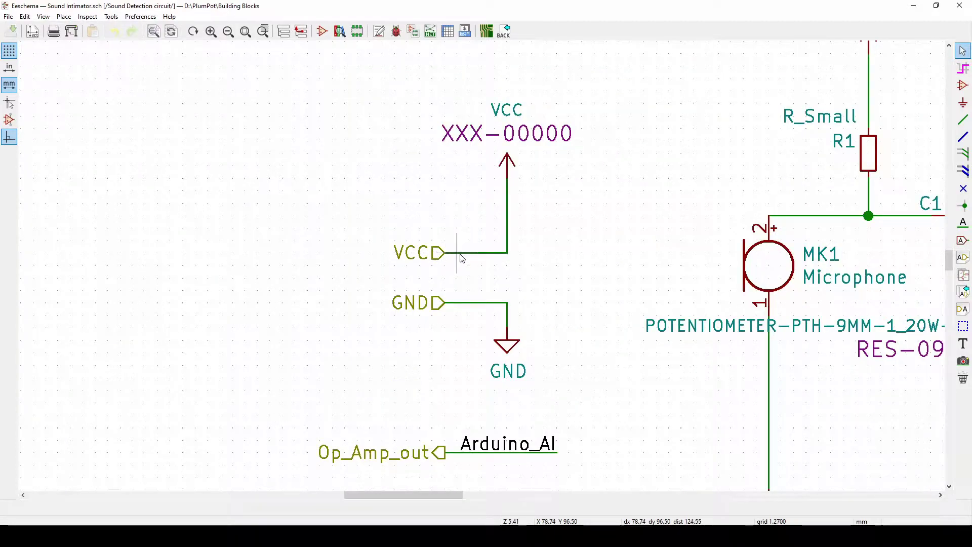
pyautogui.click(963, 259)
pyautogui.click(295, 216)
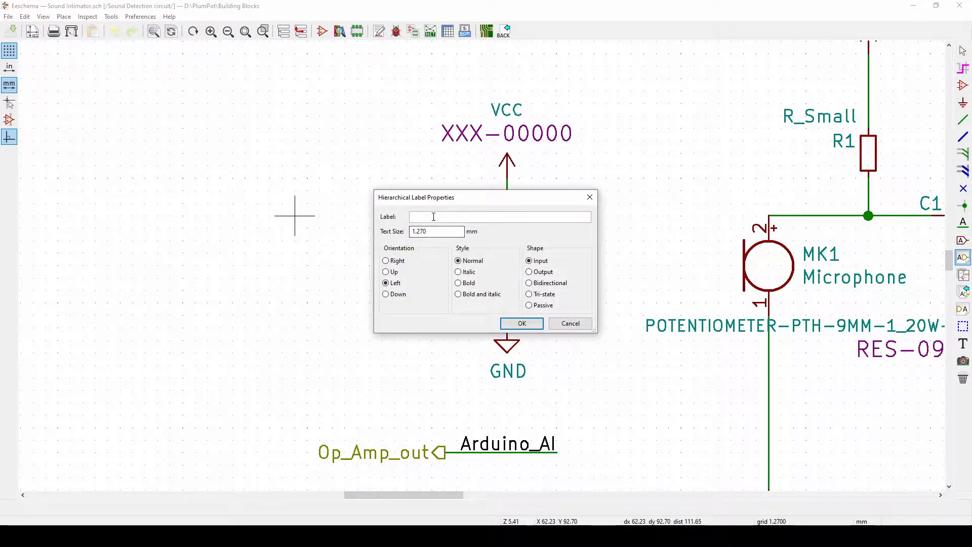
pyautogui.press('Return')
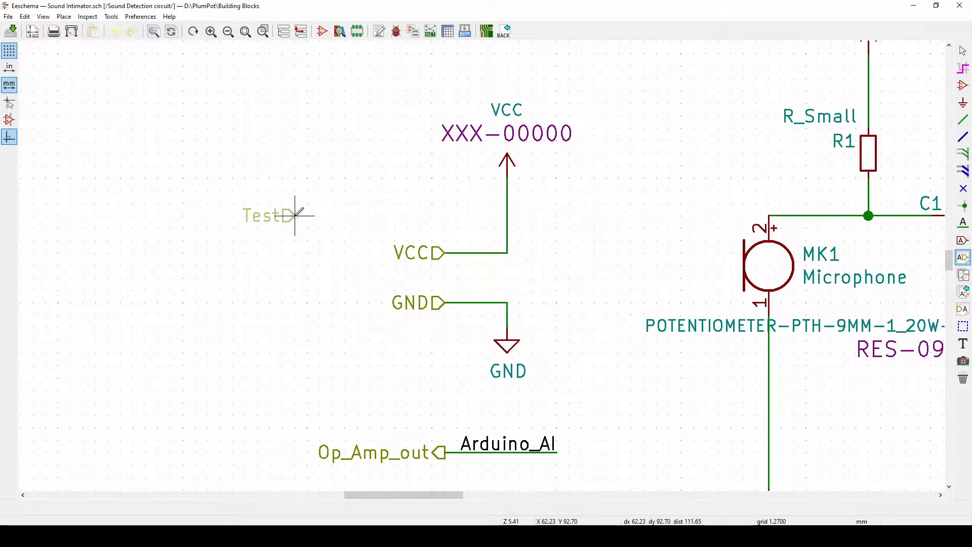
pyautogui.click(296, 216)
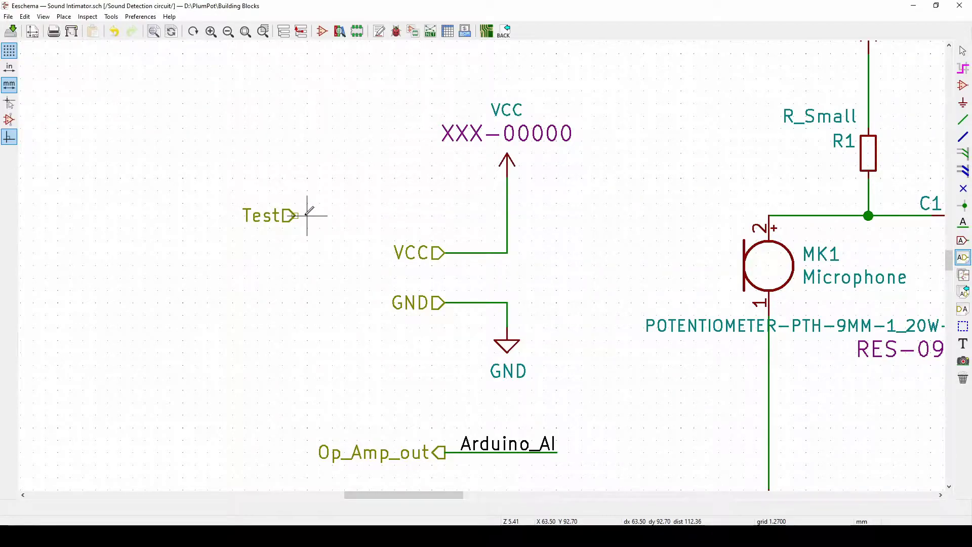
pyautogui.press('Escape')
# - Place a local net label named Test in the empty area above capacitor C3 and the Arduino_AI net
pyautogui.scroll(-4, 566, 241)
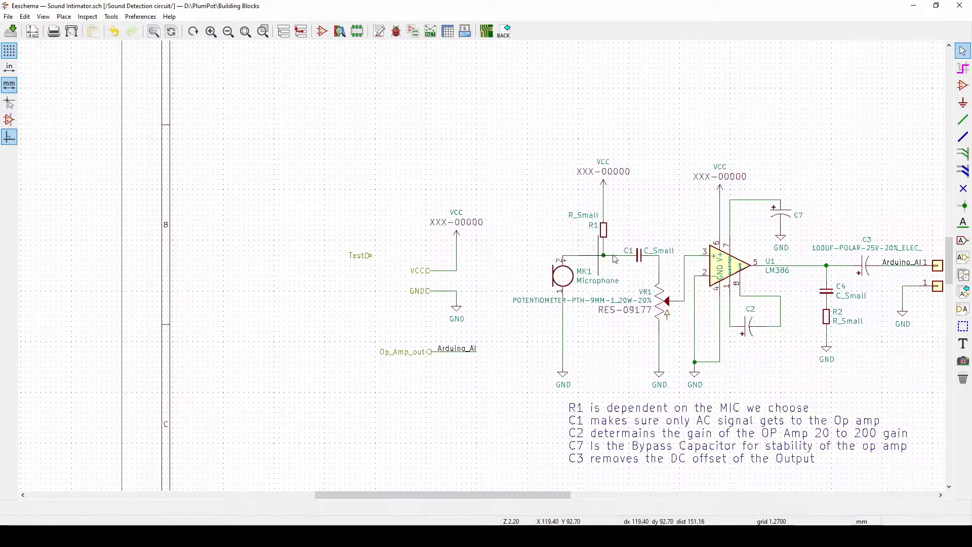
pyautogui.scroll(1, 885, 282)
pyautogui.scroll(4, 499, 256)
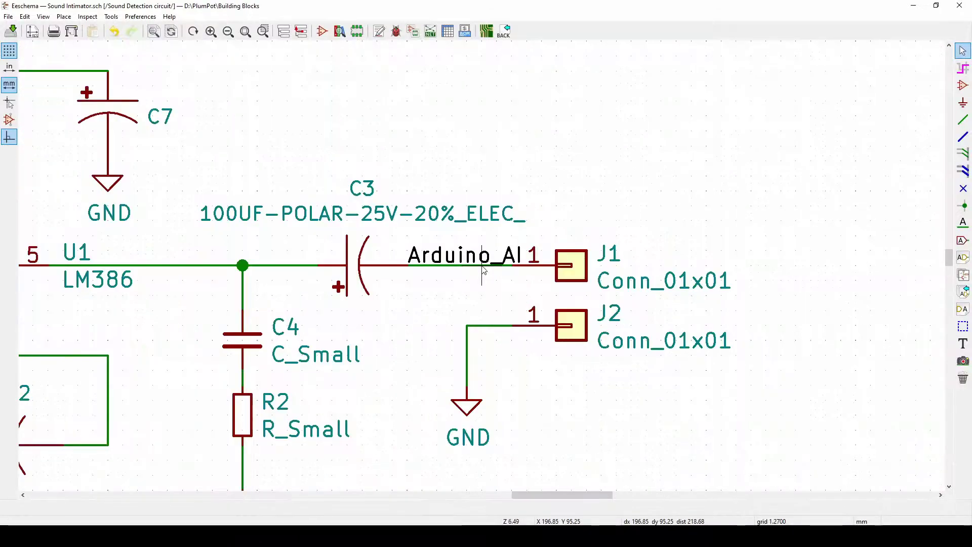
pyautogui.press('l')
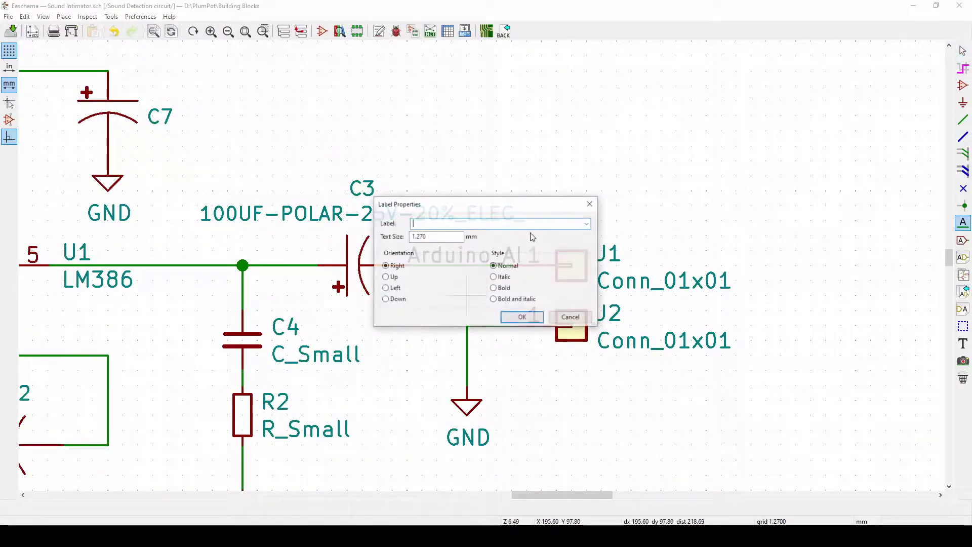
pyautogui.write('Test')
pyautogui.press('Return')
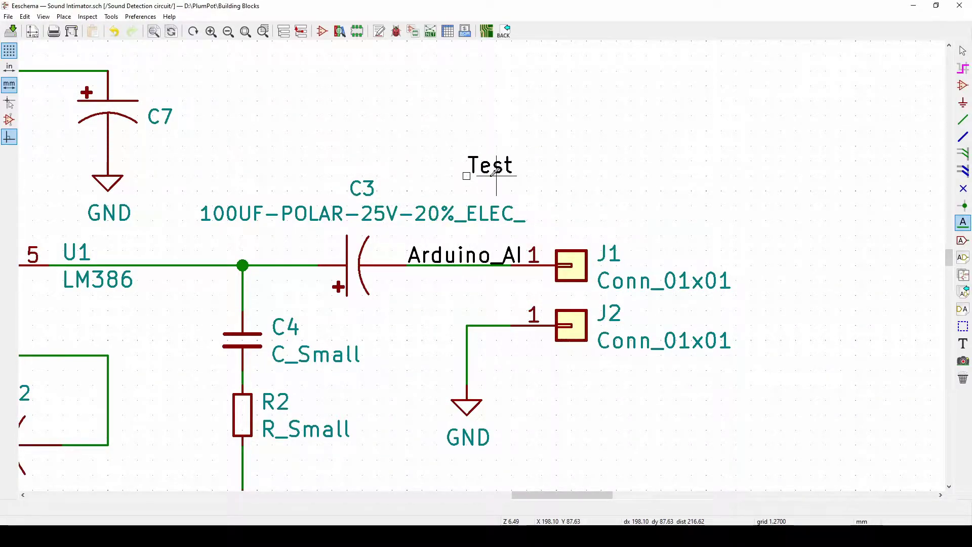
# - Remove the local Test label above C3 and the hierarchical Test label near the VCC input
pyautogui.scroll(-6, 437, 231)
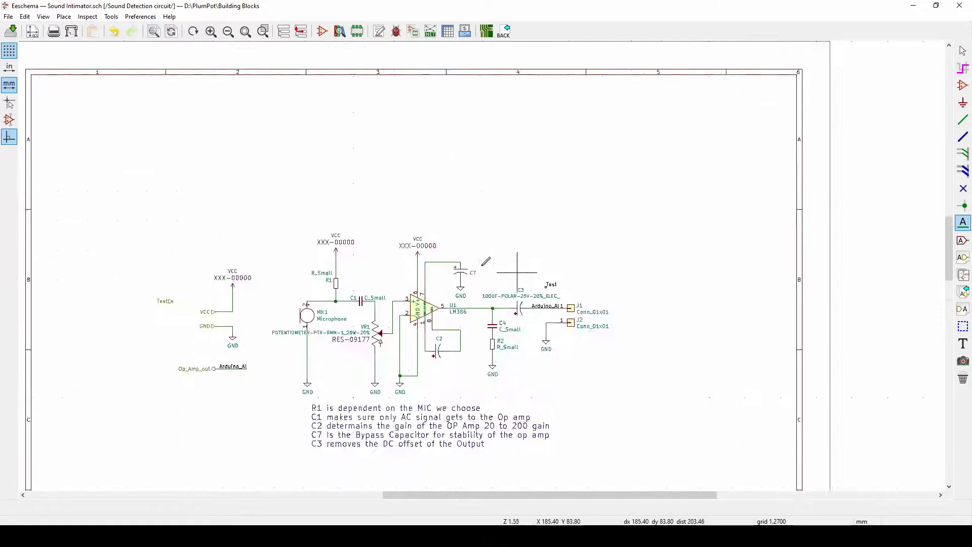
pyautogui.scroll(3, 465, 238)
pyautogui.scroll(1, 555, 272)
pyautogui.press('Escape')
pyautogui.press('m')
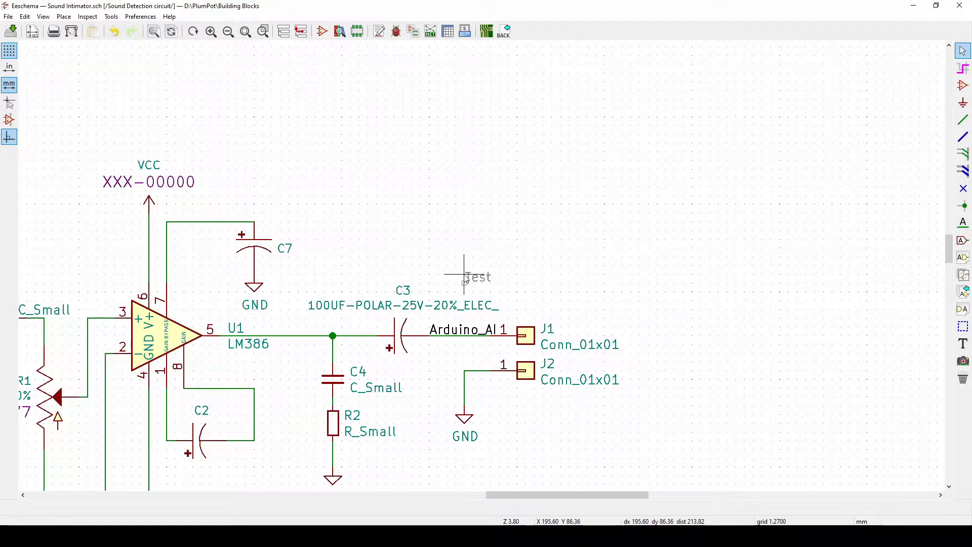
pyautogui.moveTo(301, 290); pyautogui.dragTo(530, 237, button='middle')
pyautogui.moveTo(215, 272); pyautogui.dragTo(463, 237, button='middle')
pyautogui.moveTo(237, 255); pyautogui.dragTo(393, 254, button='middle')
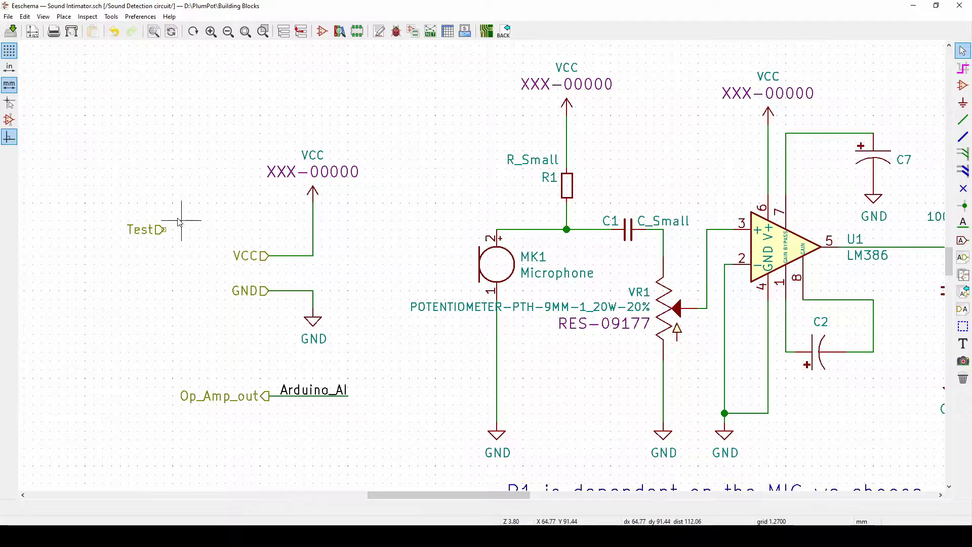
pyautogui.moveTo(181, 221); pyautogui.dragTo(140, 245)
pyautogui.press('Delete')
# - Examine the microphone amplifier circuit from the hierarchical labels through to the Arduino_AI output connectors
pyautogui.scroll(-4, 385, 253)
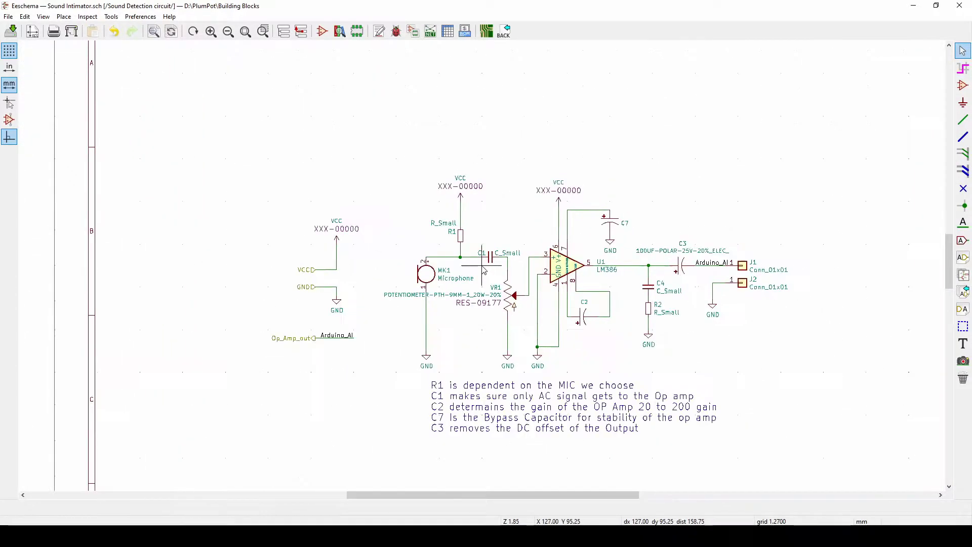
pyautogui.scroll(4, 473, 233)
pyautogui.scroll(-4, 441, 99)
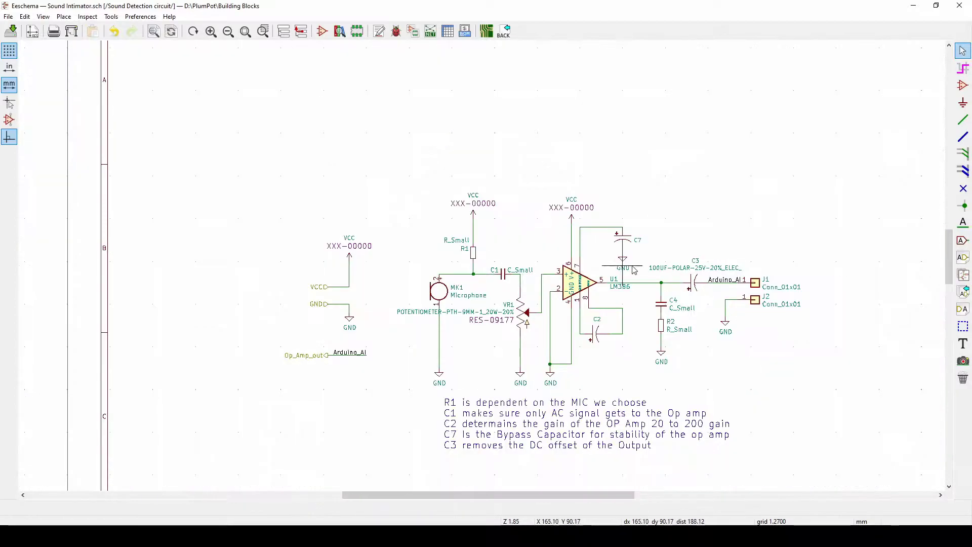
pyautogui.scroll(5, 745, 276)
pyautogui.scroll(-5, 465, 268)
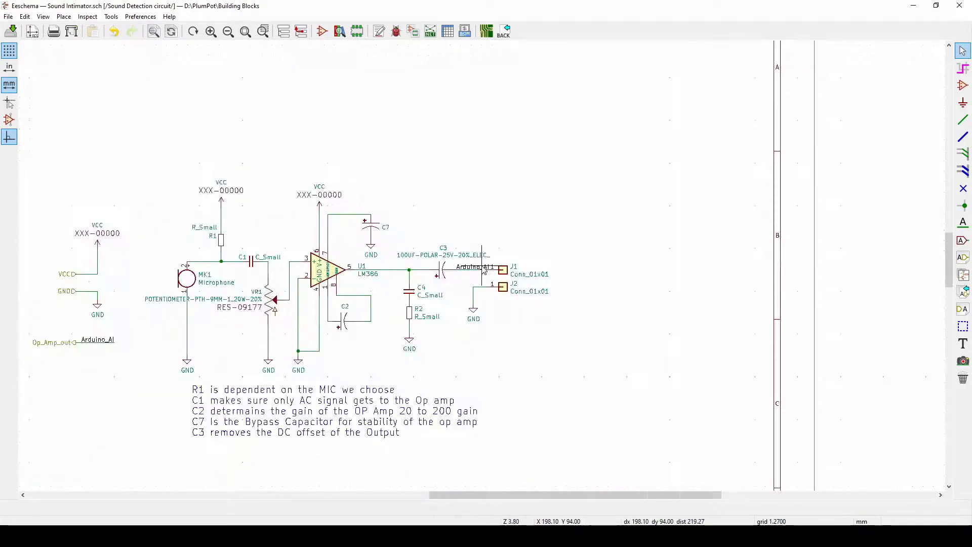
pyautogui.scroll(2, 274, 304)
pyautogui.scroll(1, 251, 324)
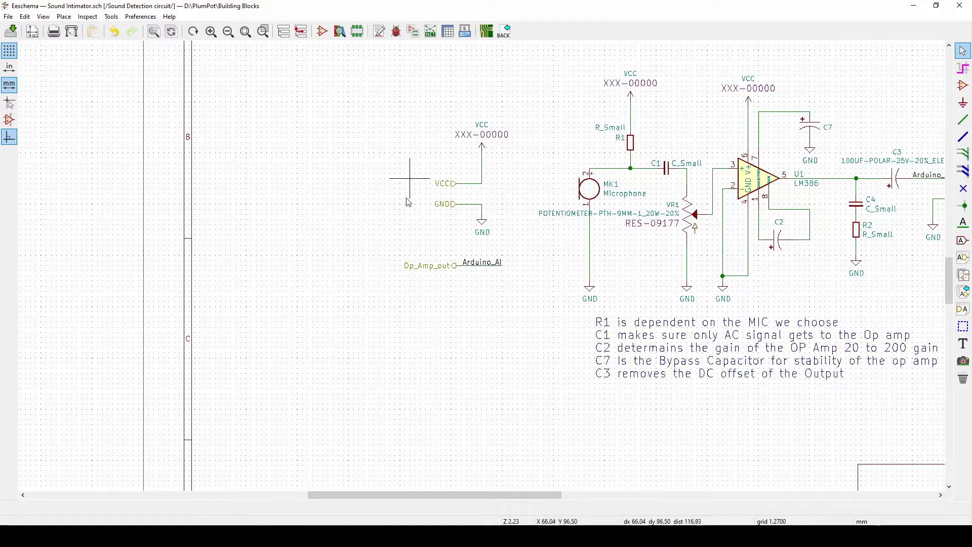
# - Return to the root schematic and open the STM32 with OSC sheet to examine the microcontroller's hierarchical pin labels
pyautogui.click(44, 17)
pyautogui.click(76, 55)
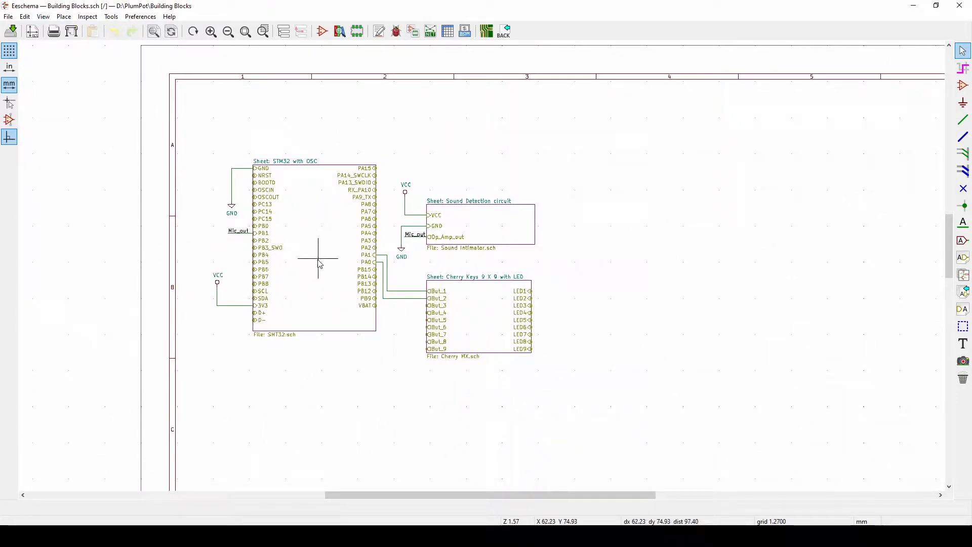
pyautogui.doubleClick(321, 264)
pyautogui.scroll(3, 456, 263)
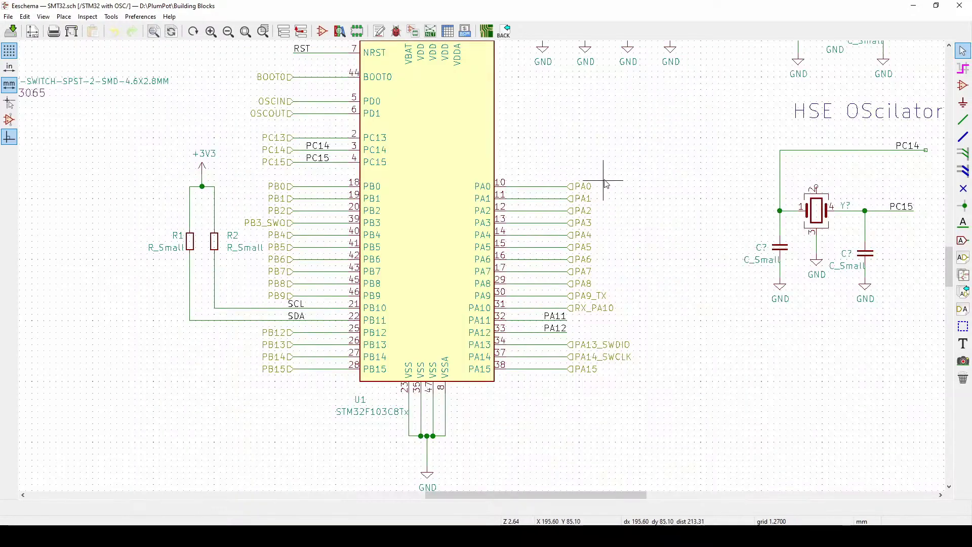
pyautogui.moveTo(329, 229); pyautogui.dragTo(354, 317, button='middle')
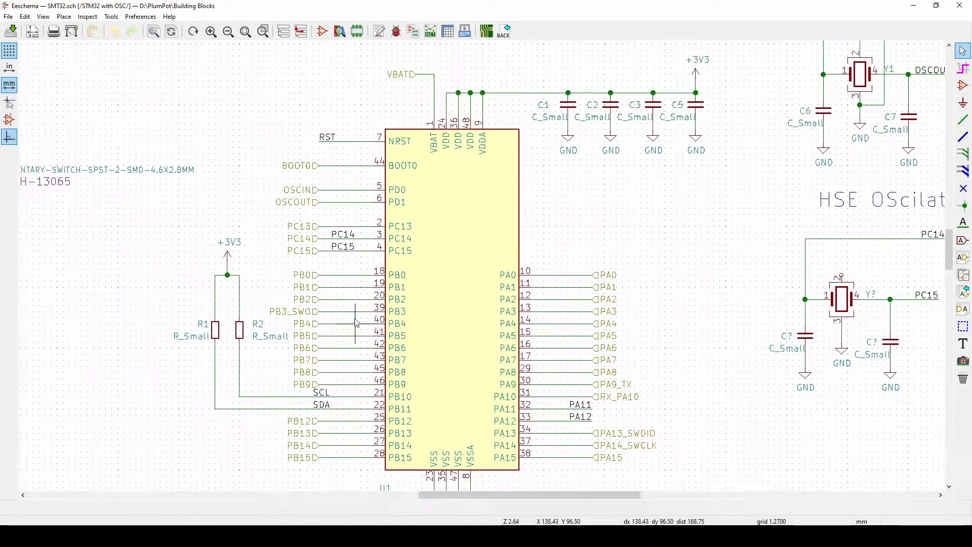
# - Examine the STM32 Microcontroller sheet's pin labels and oscillator circuits, and return to the root schematic
pyautogui.scroll(-2, 424, 257)
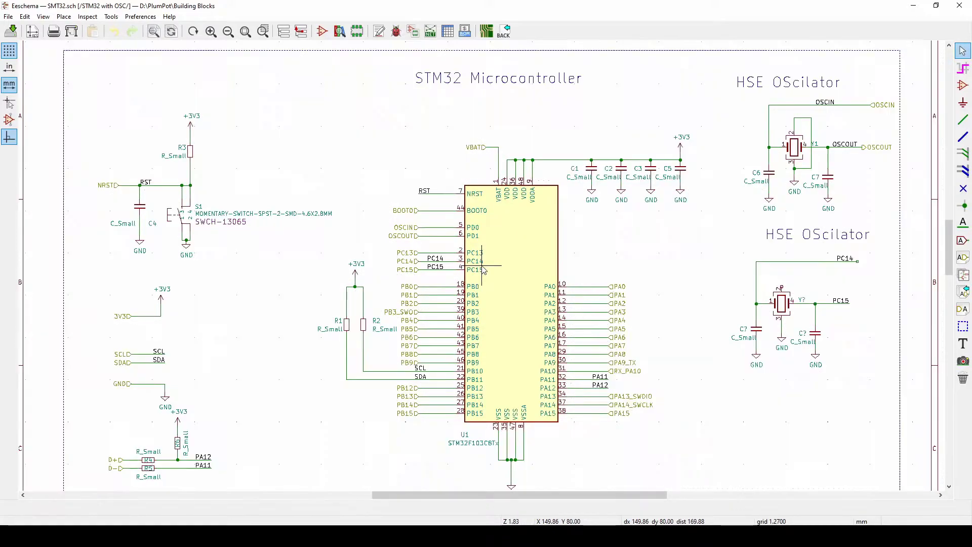
pyautogui.moveTo(329, 308); pyautogui.dragTo(350, 308, button='middle')
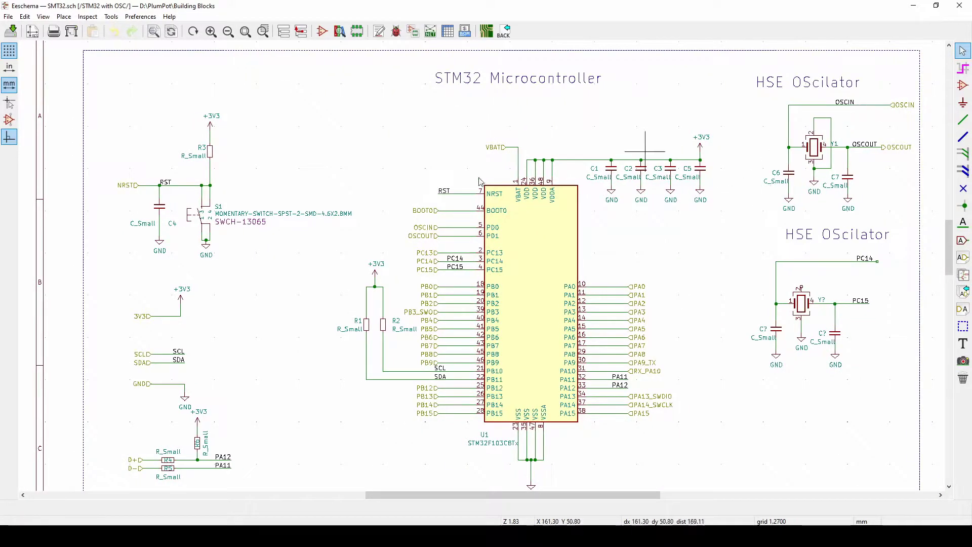
pyautogui.scroll(1, 240, 218)
pyautogui.moveTo(240, 219); pyautogui.dragTo(527, 219, button='middle')
pyautogui.scroll(-1, 447, 336)
pyautogui.click(44, 17)
pyautogui.click(60, 55)
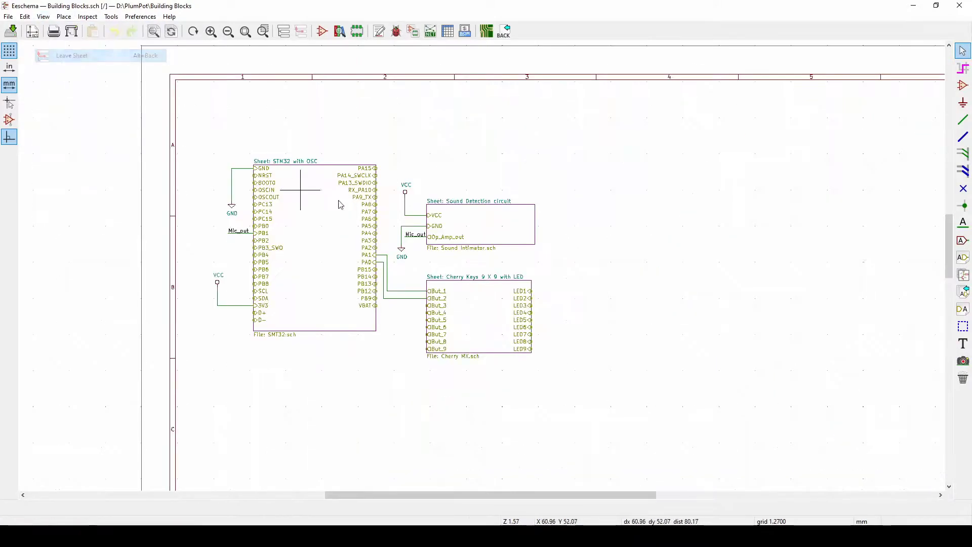
# - Open the Cherry Keys 9 X 9 with LED sheet and examine its button and LED labels and +3V3 power symbols
pyautogui.doubleClick(516, 307)
pyautogui.moveTo(502, 187); pyautogui.dragTo(375, 192, button='middle')
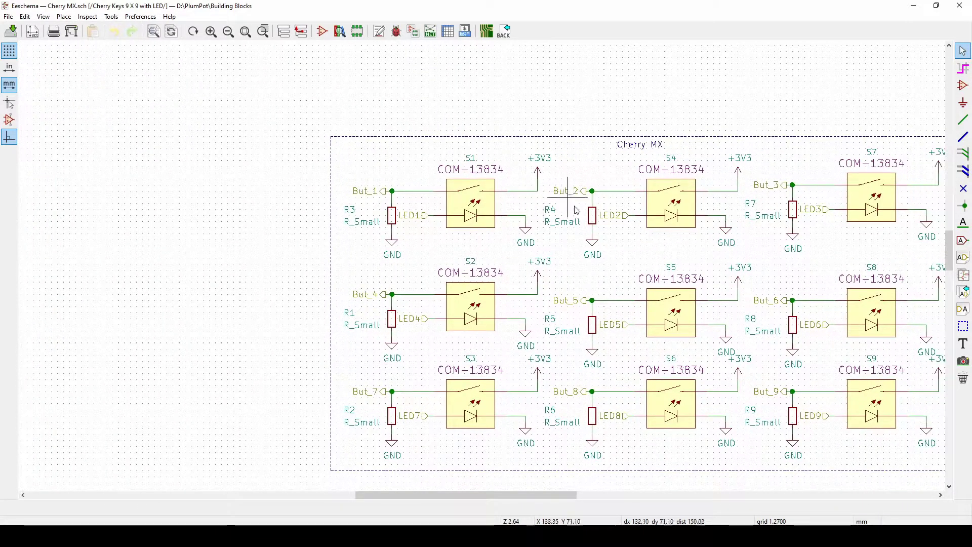
pyautogui.scroll(-1, 559, 207)
pyautogui.hscroll(5, 432, 281)
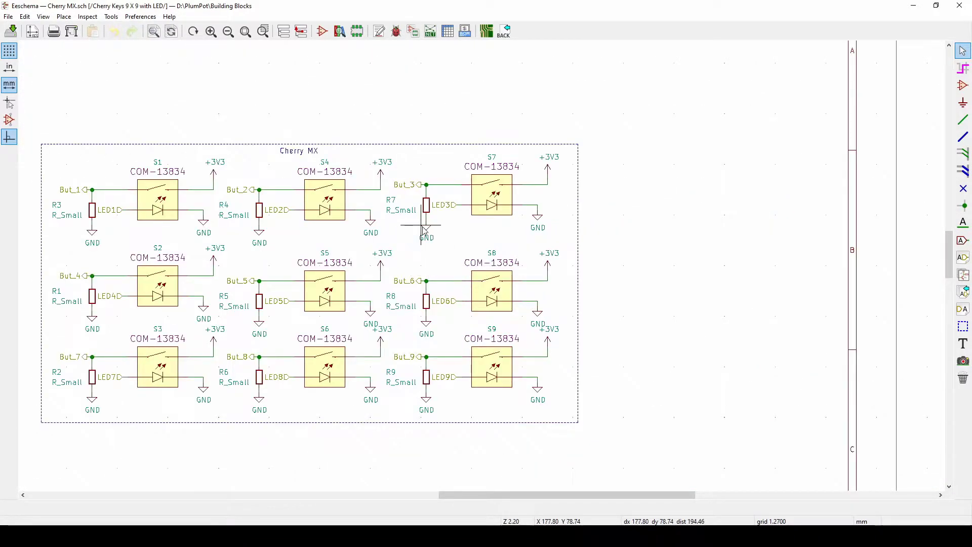
pyautogui.hscroll(-1, 375, 254)
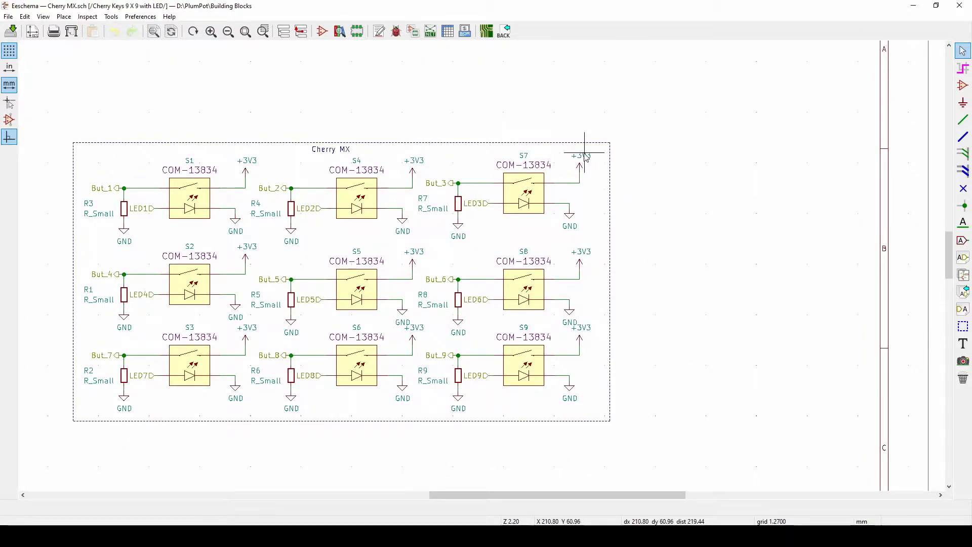
pyautogui.click(575, 167)
pyautogui.moveTo(590, 147); pyautogui.dragTo(574, 168)
pyautogui.click(576, 172)
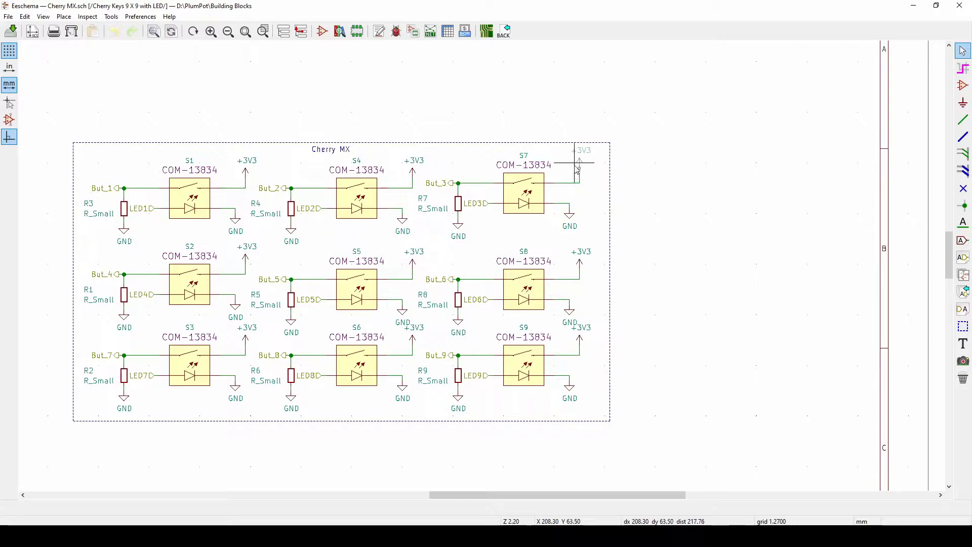
# - Place an input hierarchical label named 3V3 in the empty area above the Cherry MX block
pyautogui.click(964, 259)
pyautogui.click(529, 102)
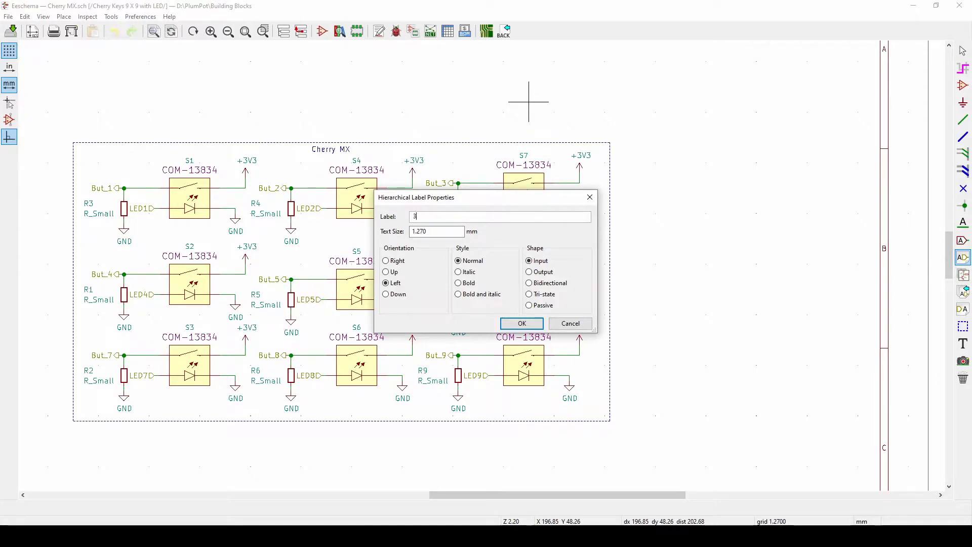
pyautogui.write('3V3')
pyautogui.press('Return')
pyautogui.scroll(2, 552, 88)
pyautogui.click(546, 79)
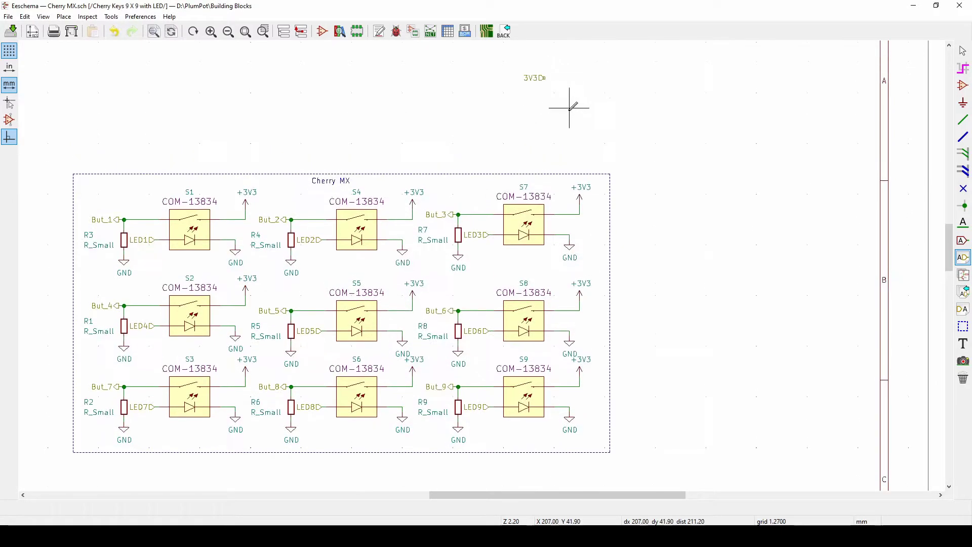
pyautogui.press('Escape')
# - Copy a +3V3 power symbol beside the new 3V3 hierarchical label and wire the two together
pyautogui.press('c')
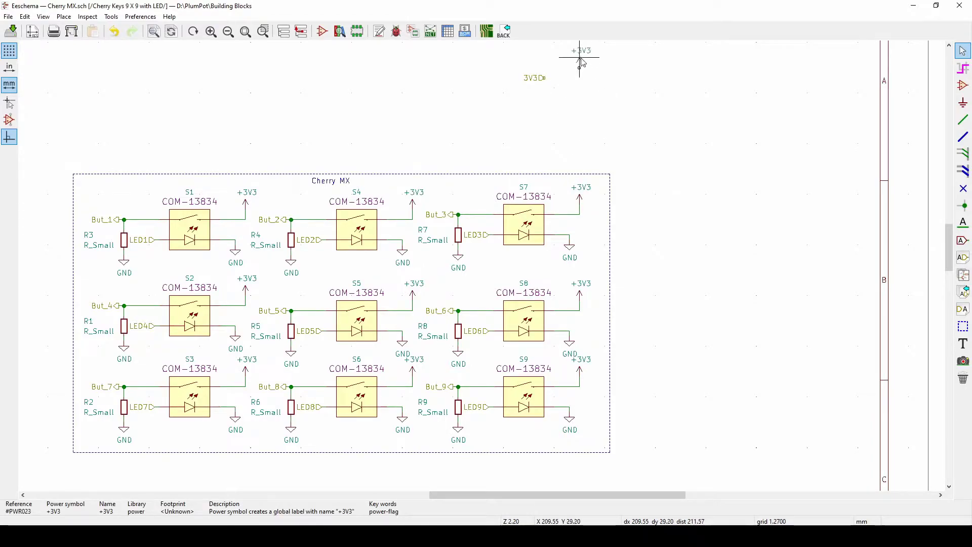
pyautogui.click(581, 61)
pyautogui.moveTo(581, 61); pyautogui.dragTo(567, 113, button='middle')
pyautogui.press('w')
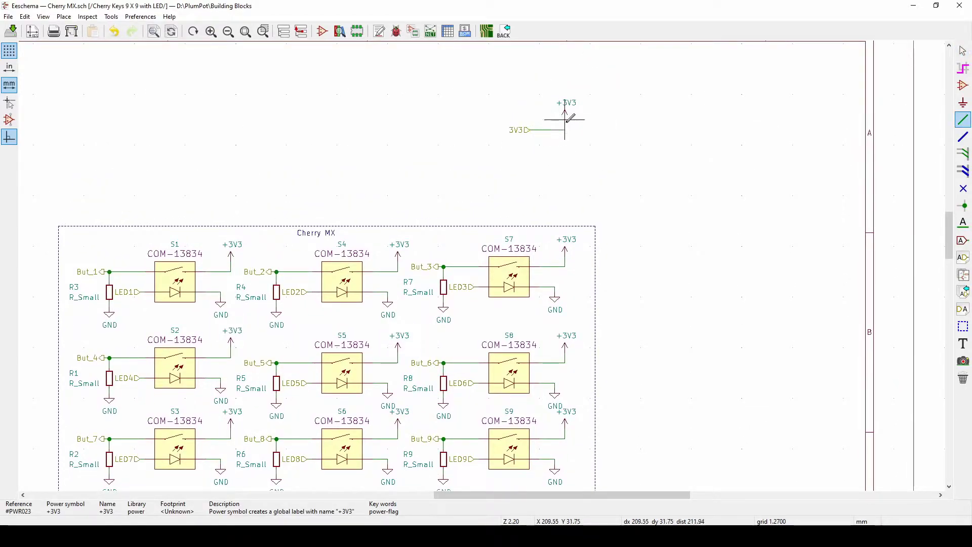
pyautogui.press('Escape')
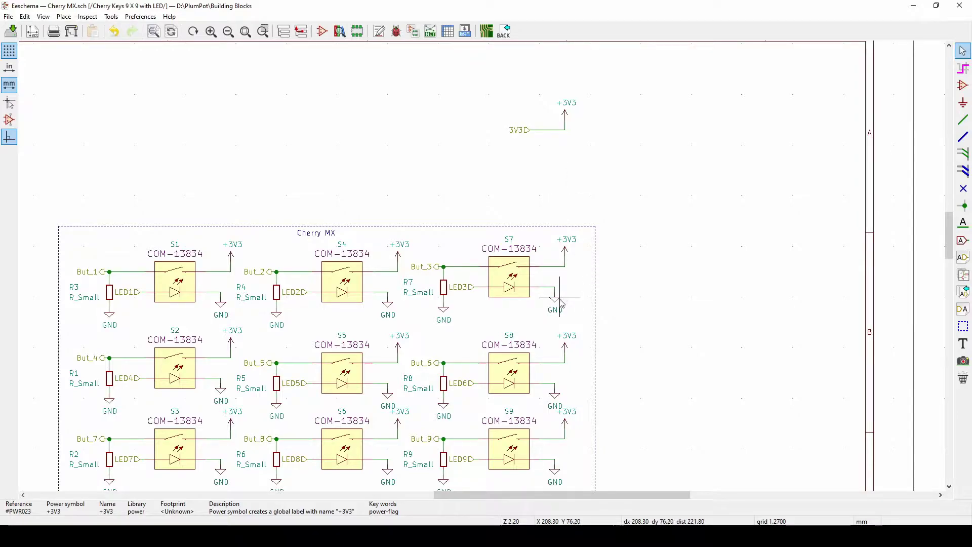
# - Copy a GND power symbol below the 3V3 connection and draw a wire from it for a second label
pyautogui.press('c')
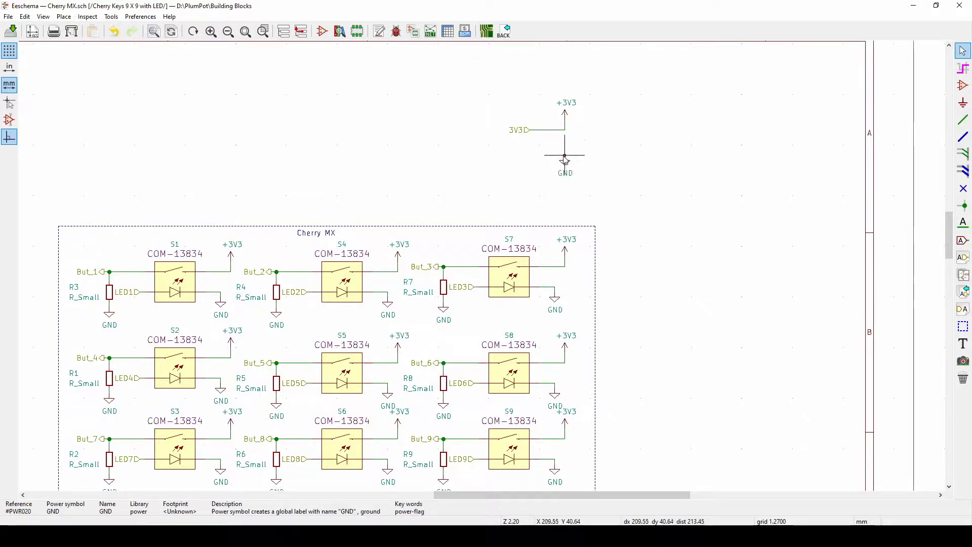
pyautogui.click(565, 156)
pyautogui.press('w')
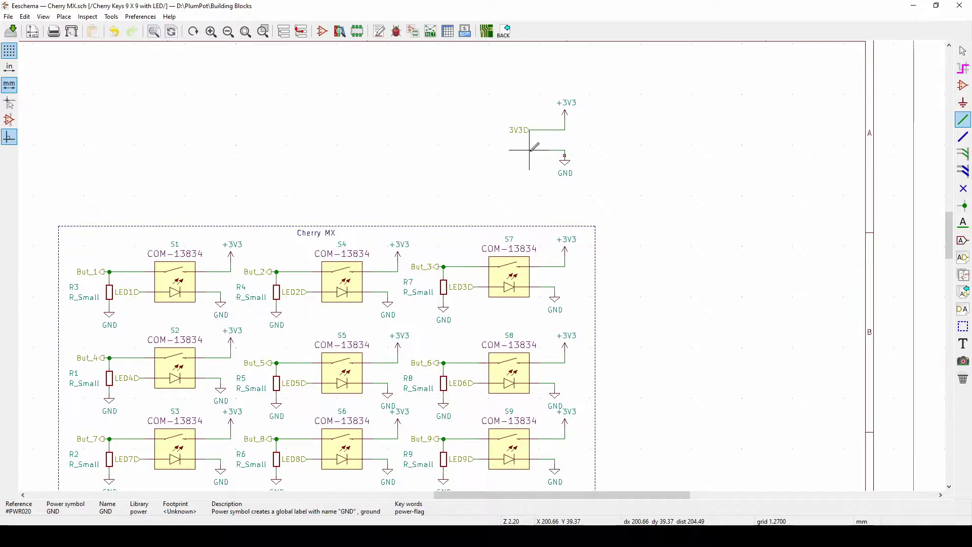
pyautogui.click(565, 148)
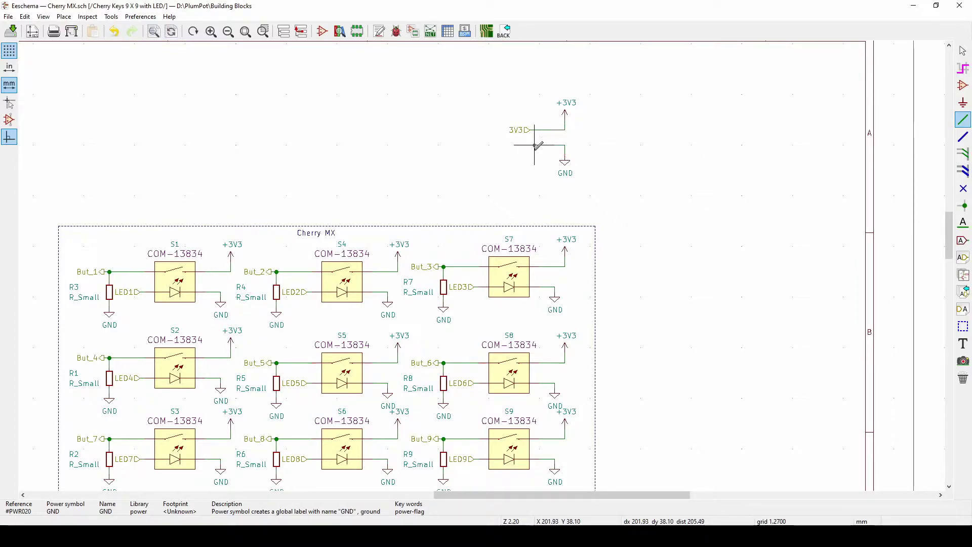
pyautogui.doubleClick(535, 147)
pyautogui.press('Escape')
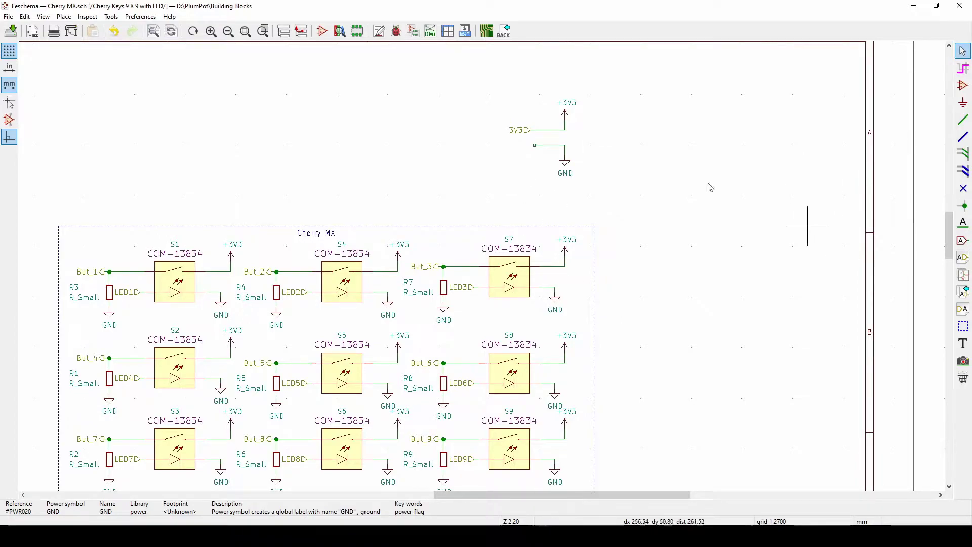
# - Duplicate the 3V3 hierarchical label onto the end of the ground wire and rename the copy as GND
pyautogui.press('c')
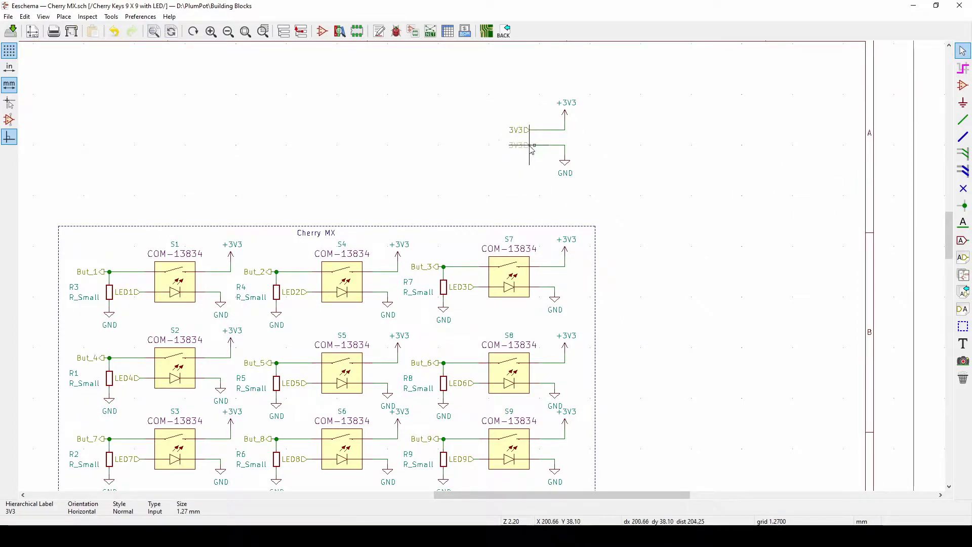
pyautogui.click(535, 146)
pyautogui.doubleClick(528, 147)
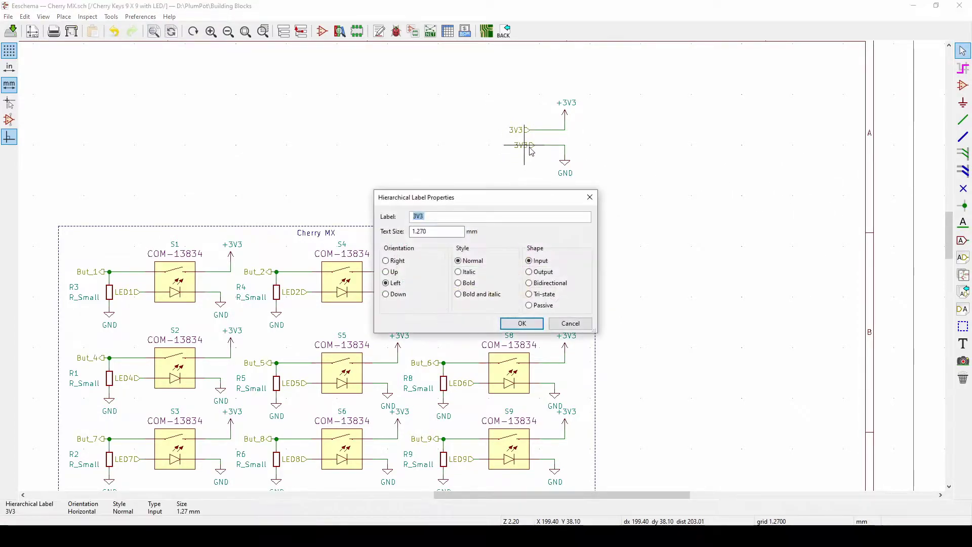
pyautogui.write('GND')
pyautogui.press('Return')
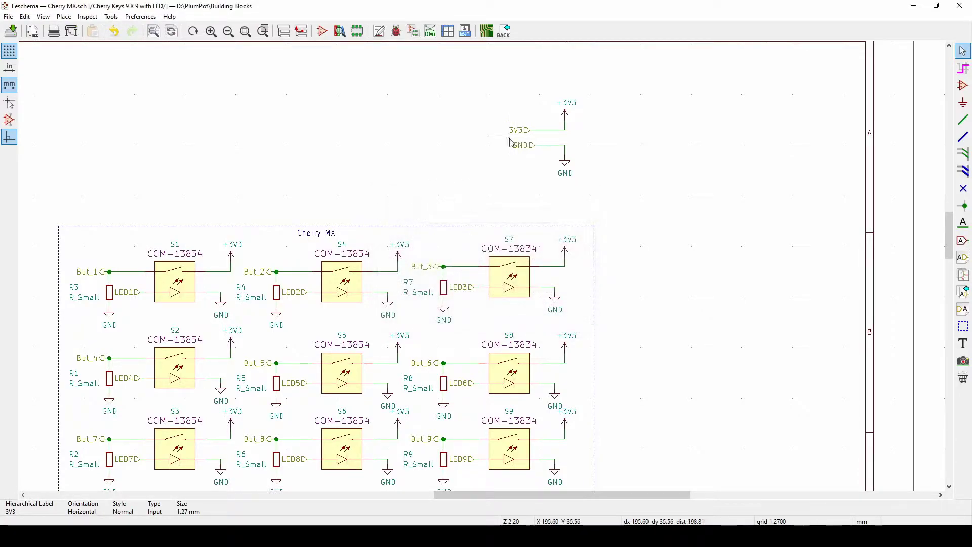
pyautogui.click(515, 134)
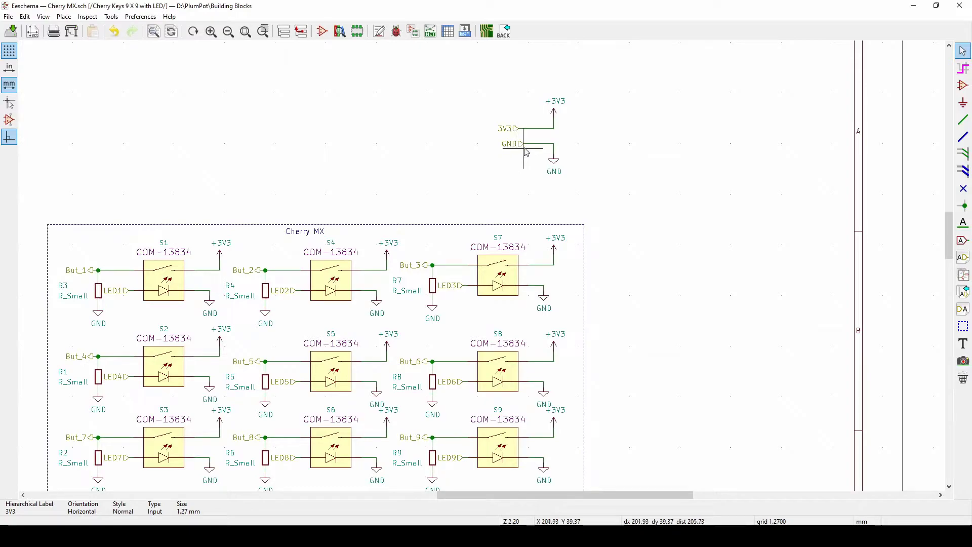
# - Save the Cherry MX sheet and return to the root schematic
pyautogui.scroll(2, 458, 296)
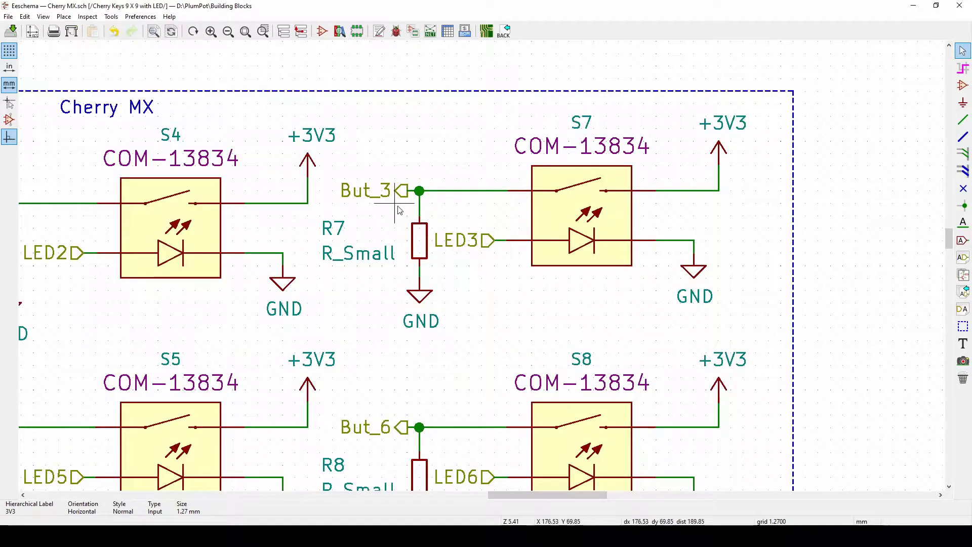
pyautogui.click(43, 16)
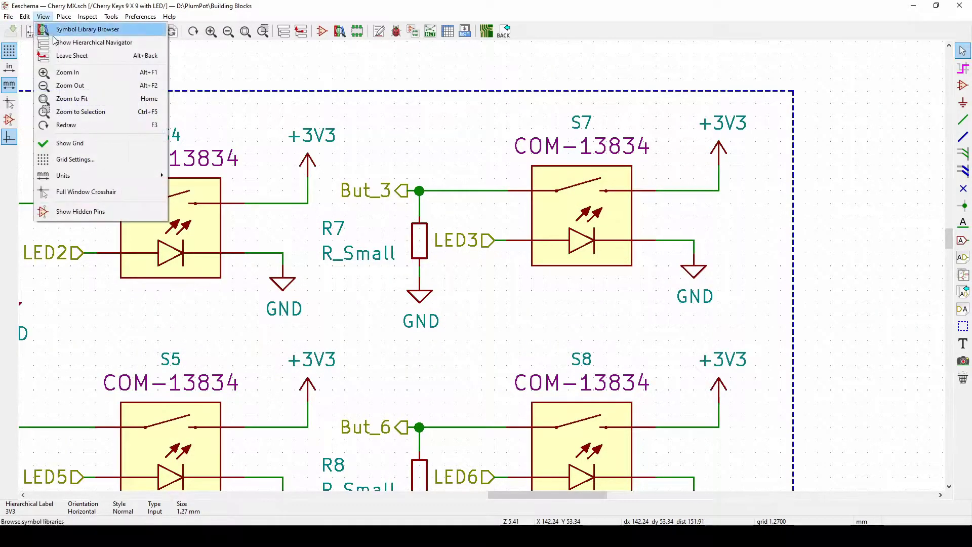
pyautogui.click(63, 55)
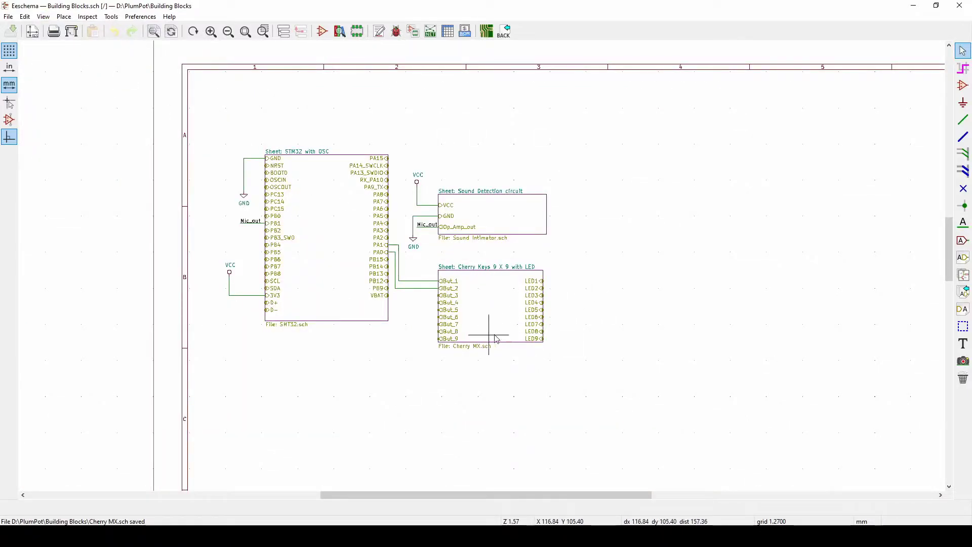
# - Import the hierarchical pins 3V3 and GND onto opposite edges of the Cherry Keys 9 X 9 with LED sheet block
pyautogui.scroll(2, 500, 339)
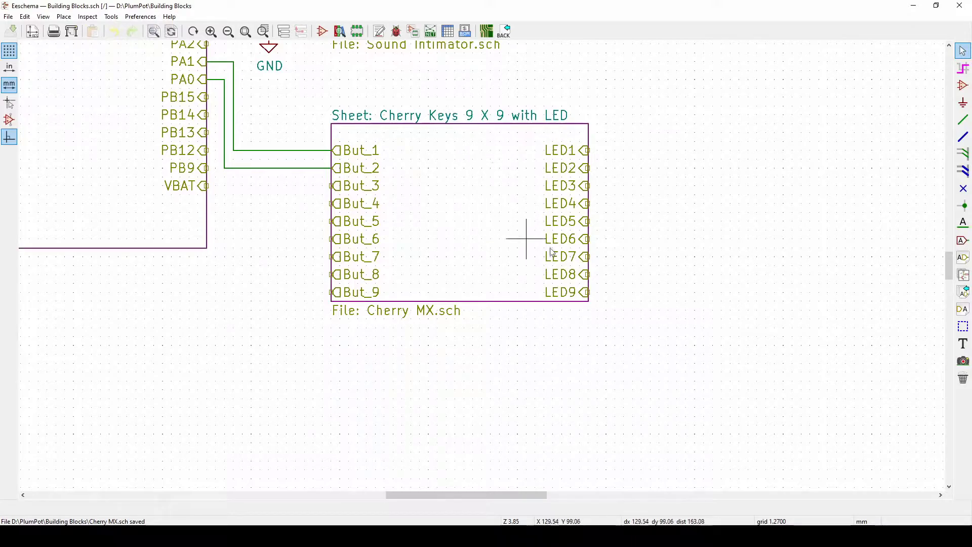
pyautogui.click(965, 293)
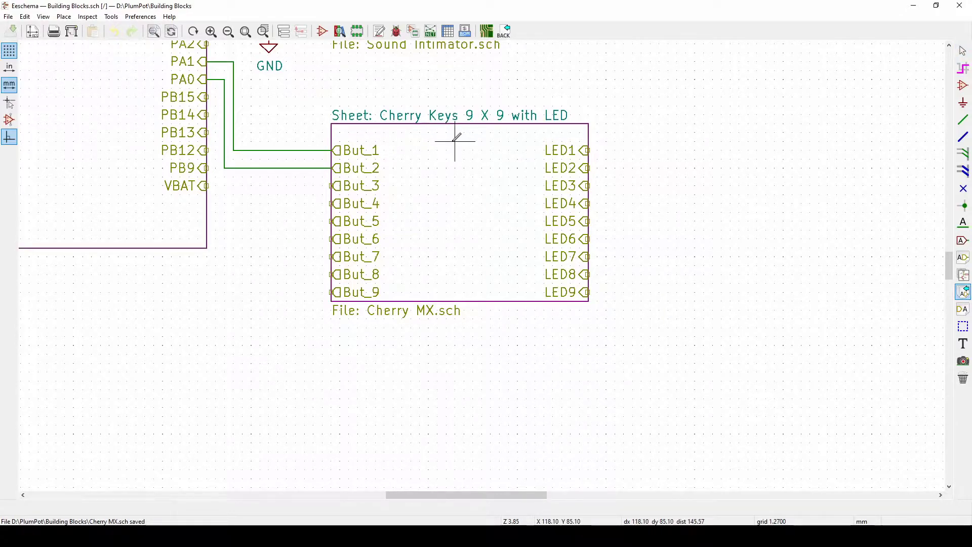
pyautogui.click(332, 146)
pyautogui.click(324, 132)
pyautogui.click(596, 133)
pyautogui.click(598, 131)
pyautogui.click(517, 177)
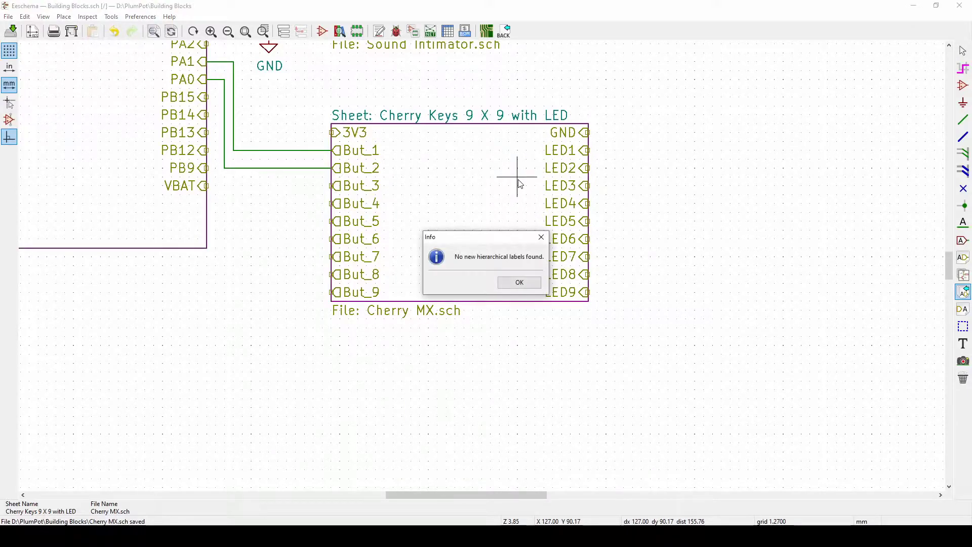
pyautogui.click(521, 281)
# - Draw a wire from the Cherry Keys block's 3V3 pin and attach a copy of the VCC power symbol
pyautogui.scroll(-1, 484, 263)
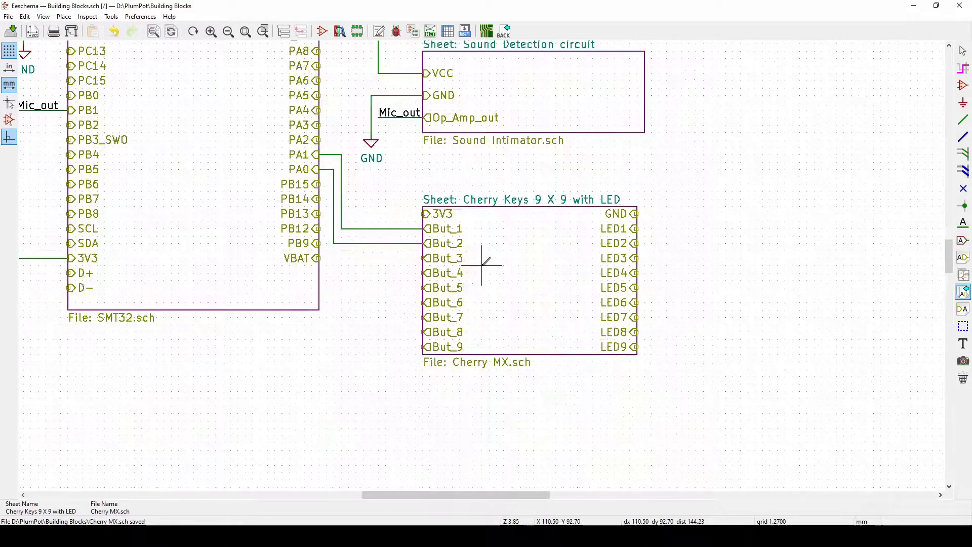
pyautogui.scroll(-4, 482, 265)
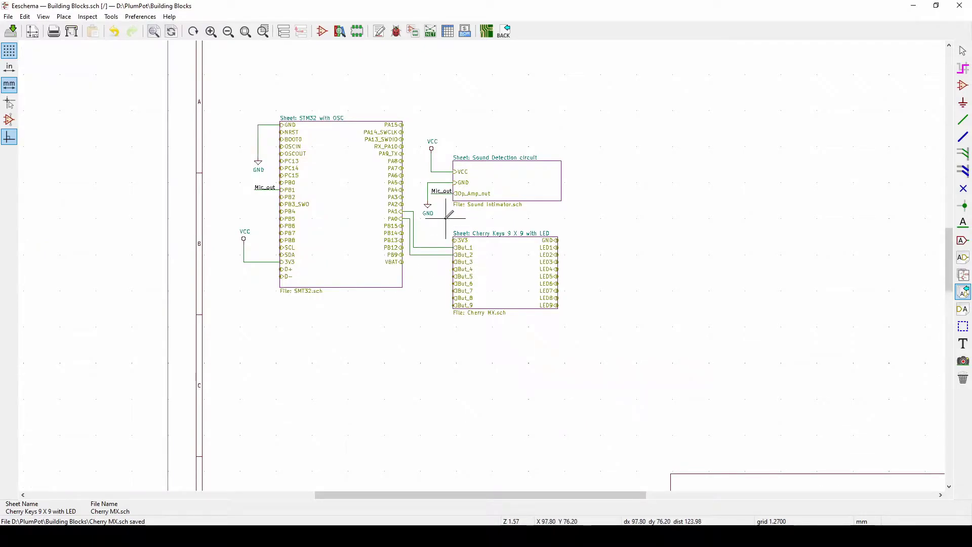
pyautogui.scroll(4, 446, 215)
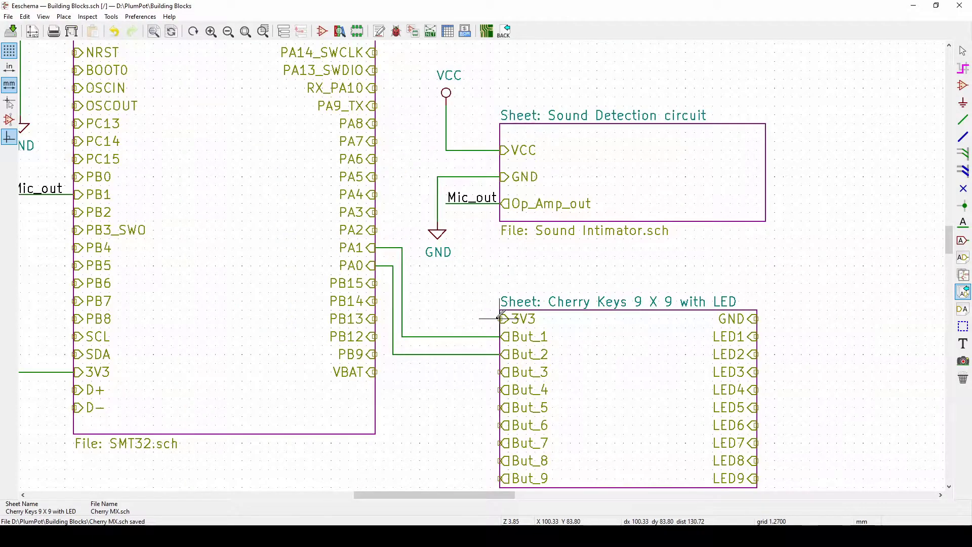
pyautogui.press('w')
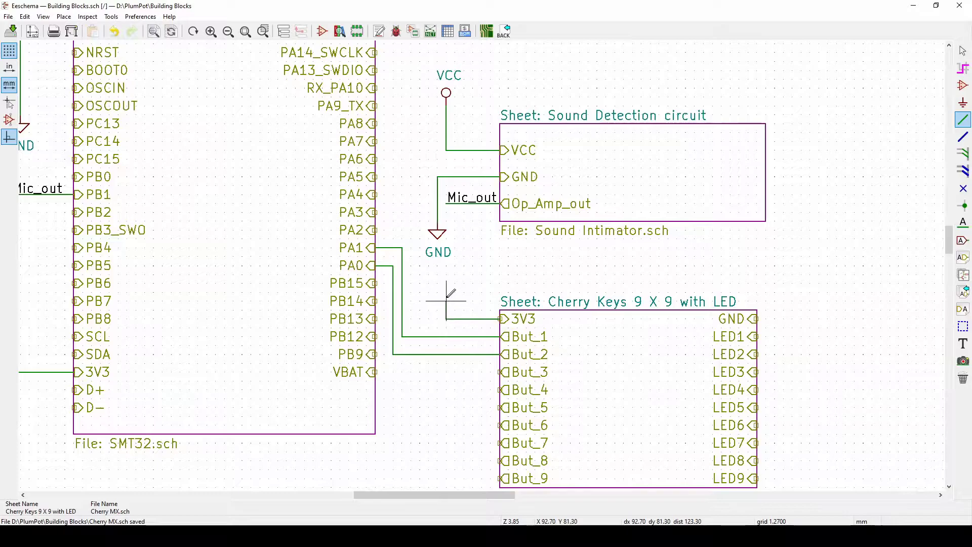
pyautogui.press('Escape')
pyautogui.press('c')
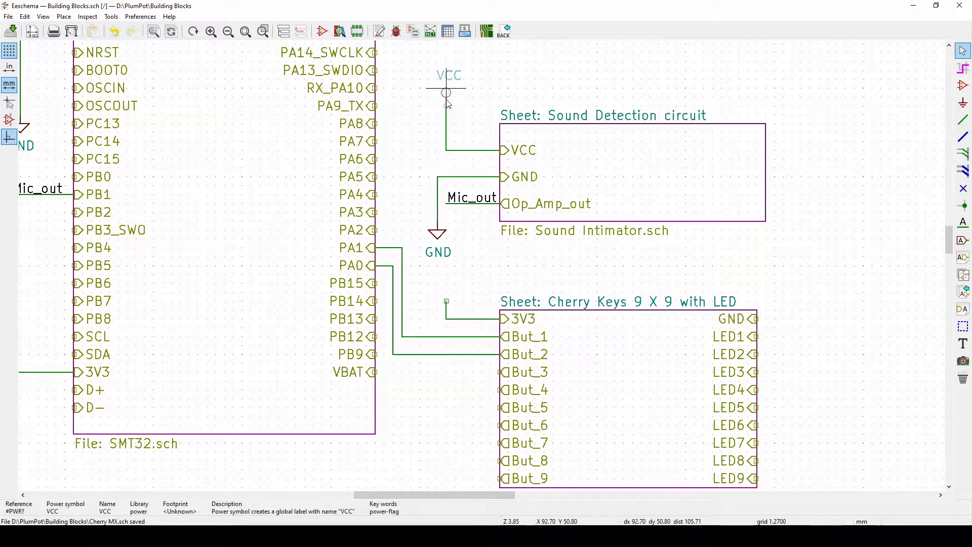
pyautogui.click(450, 289)
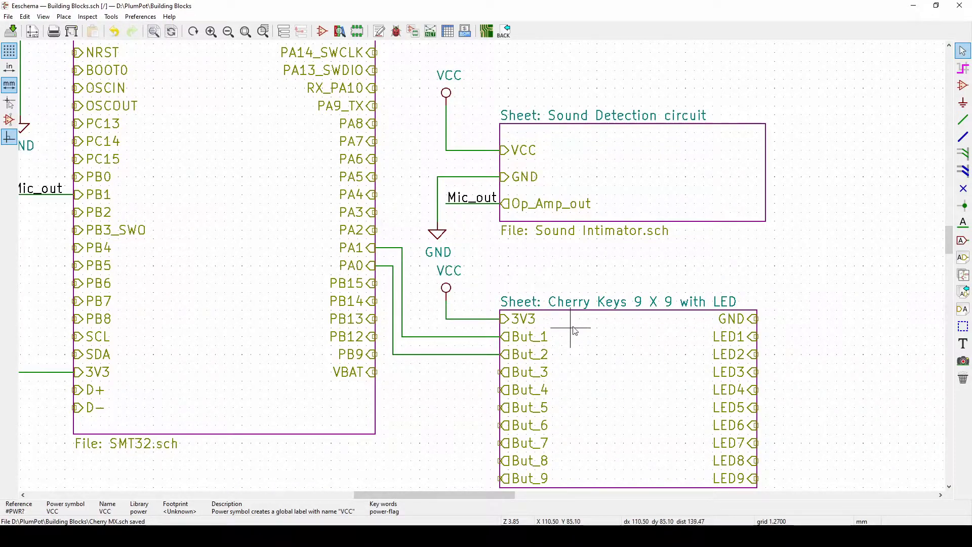
# - Examine the power symbols inside the Cherry Keys and Sound Detection circuit sheets, returning to the root schematic after each
pyautogui.doubleClick(614, 354)
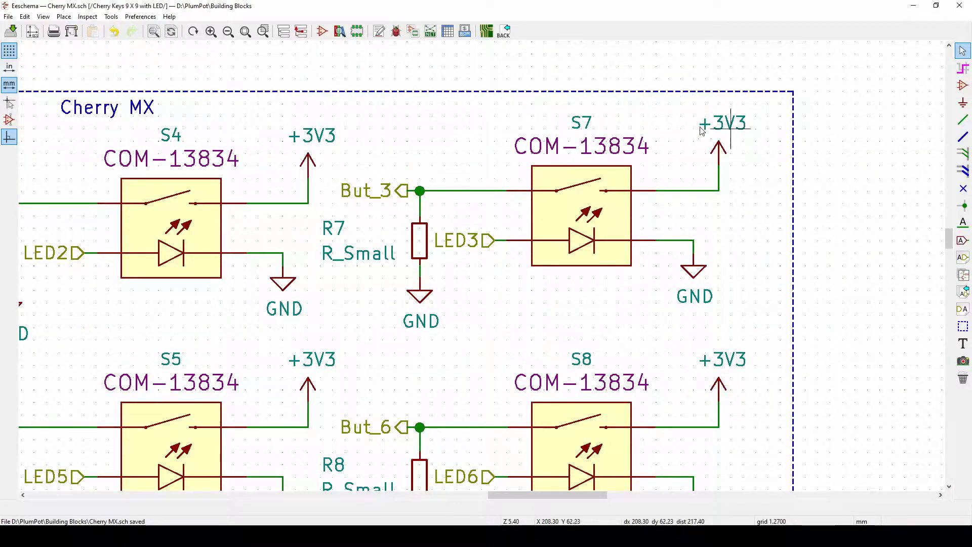
pyautogui.click(43, 16)
pyautogui.click(65, 56)
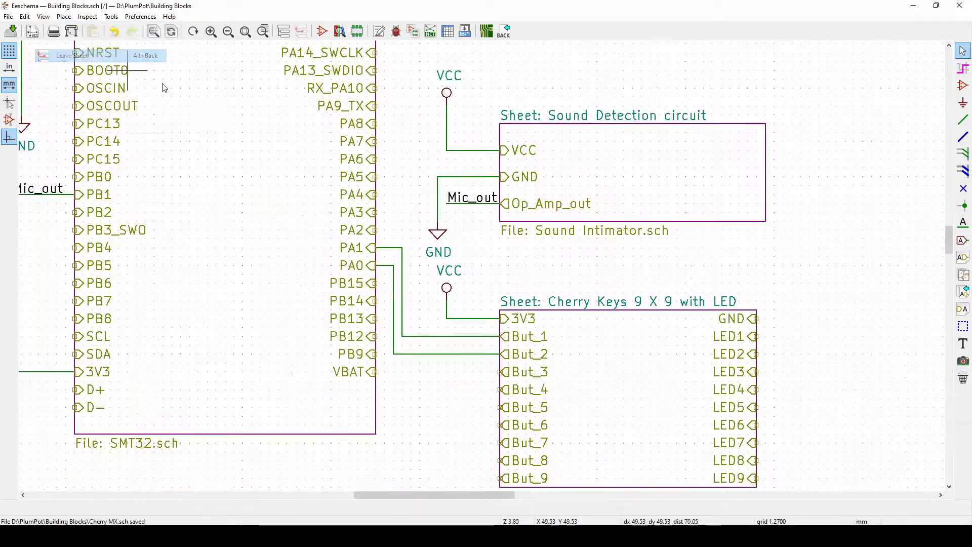
pyautogui.doubleClick(623, 160)
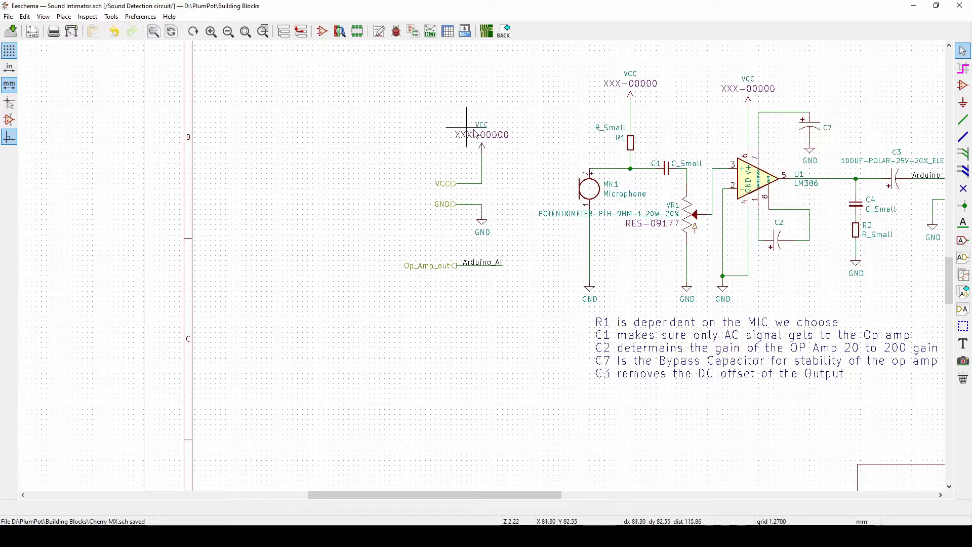
pyautogui.click(43, 17)
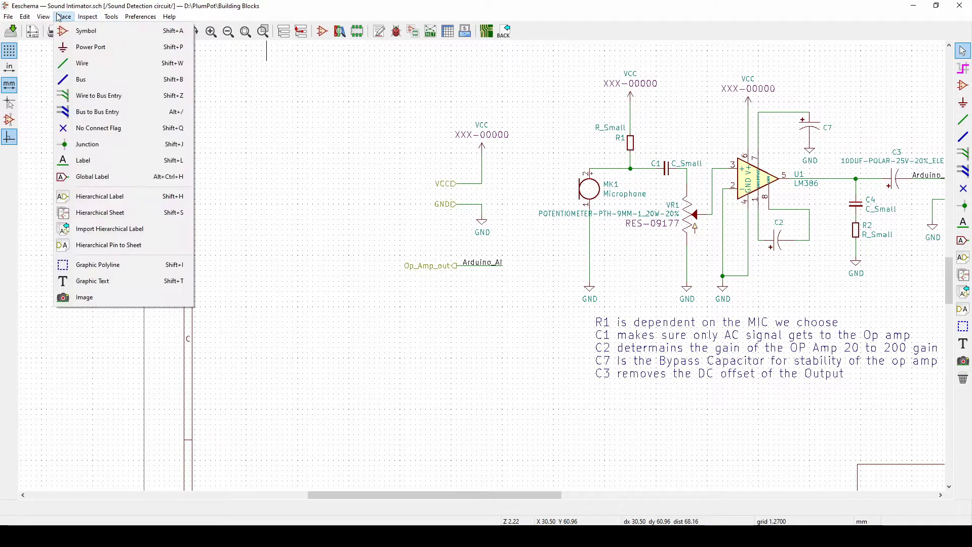
pyautogui.click(307, 86)
pyautogui.scroll(-3, 187, 89)
pyautogui.scroll(3, 321, 185)
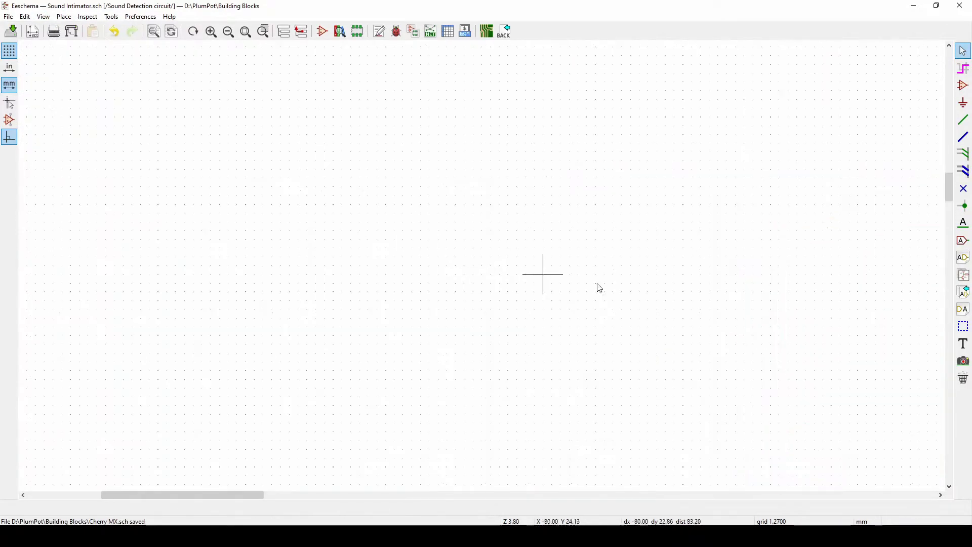
pyautogui.moveTo(790, 330); pyautogui.dragTo(532, 287, button='middle')
pyautogui.rightClick(749, 282)
pyautogui.click(755, 286)
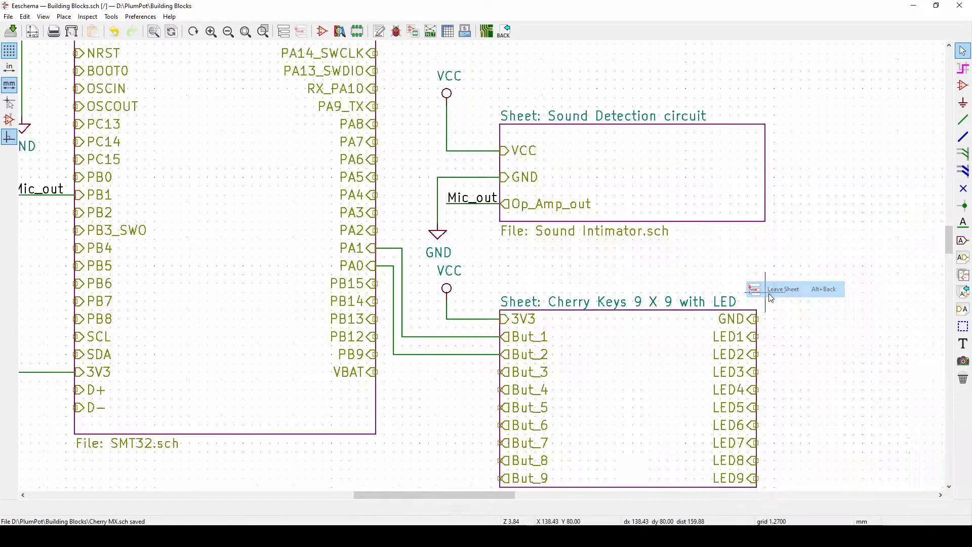
# - Review the power, Mic_out and button connections between the three sheet blocks on the root schematic
pyautogui.scroll(-4, 303, 238)
pyautogui.scroll(4, 482, 261)
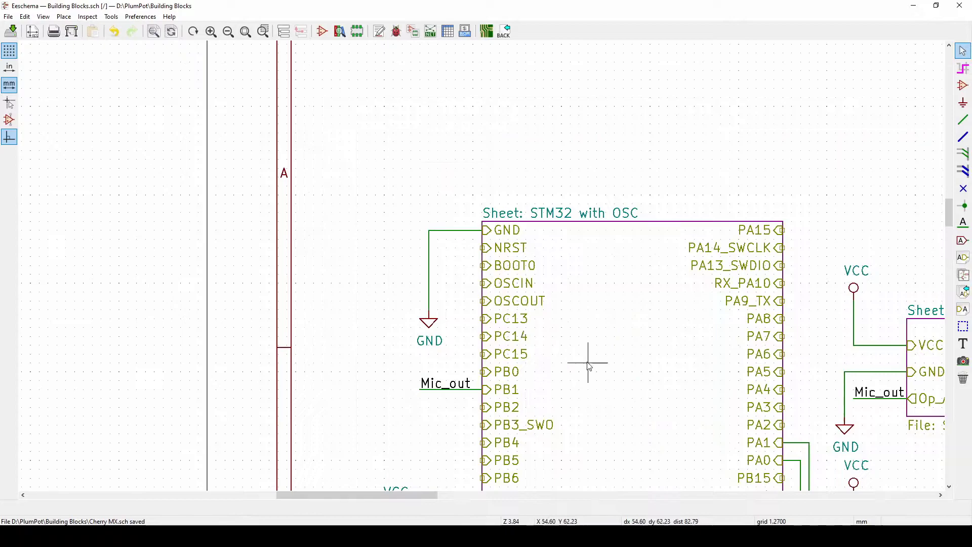
pyautogui.moveTo(569, 333); pyautogui.dragTo(509, 240, button='middle')
pyautogui.scroll(-1, 366, 343)
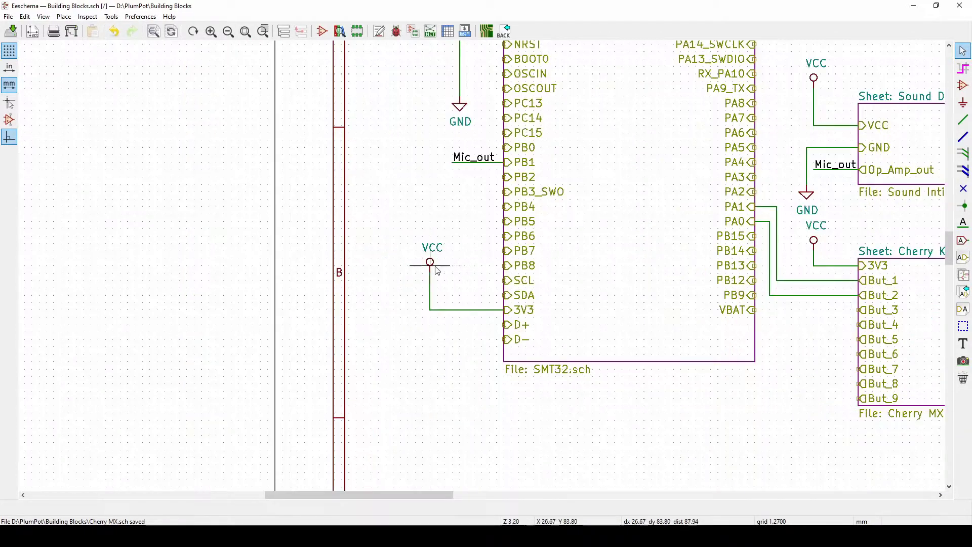
pyautogui.moveTo(640, 285); pyautogui.dragTo(377, 338, button='middle')
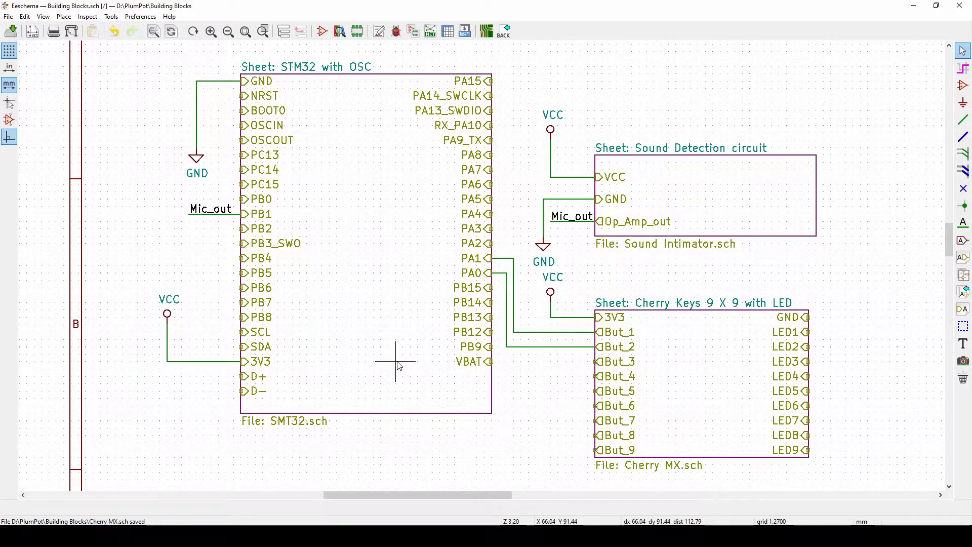
pyautogui.scroll(-1, 396, 376)
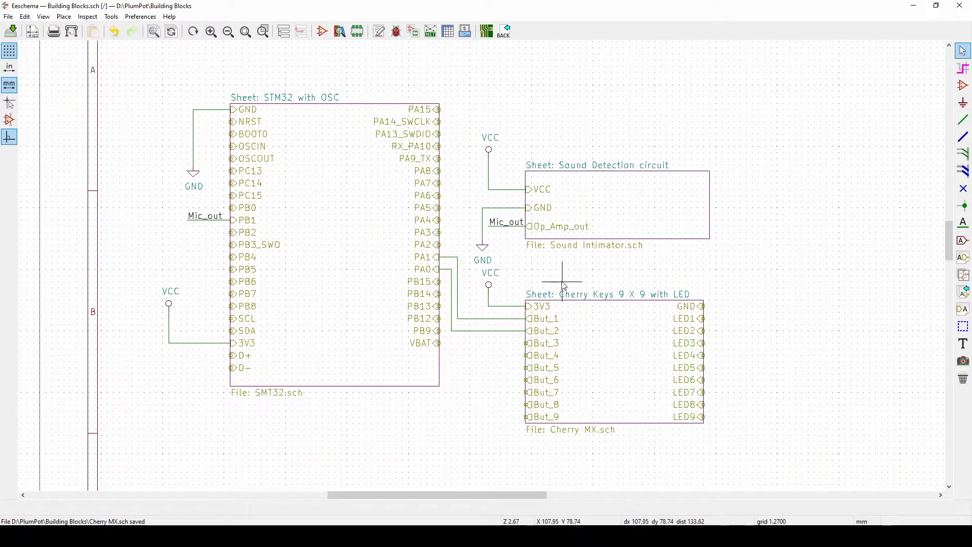
# - Switch to the Battery Charger project folder and open the Battery Charger schematic
pyautogui.moveTo(285, 537)
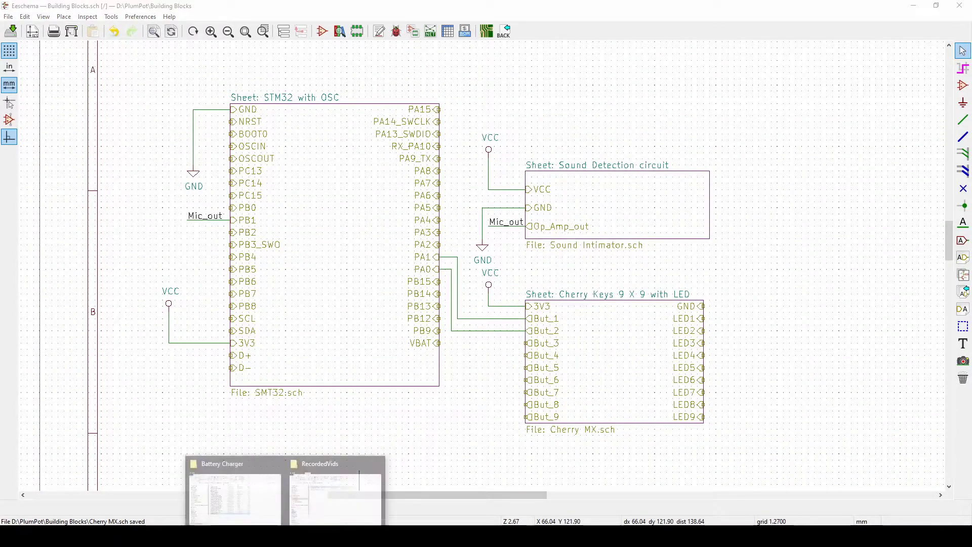
pyautogui.click(235, 493)
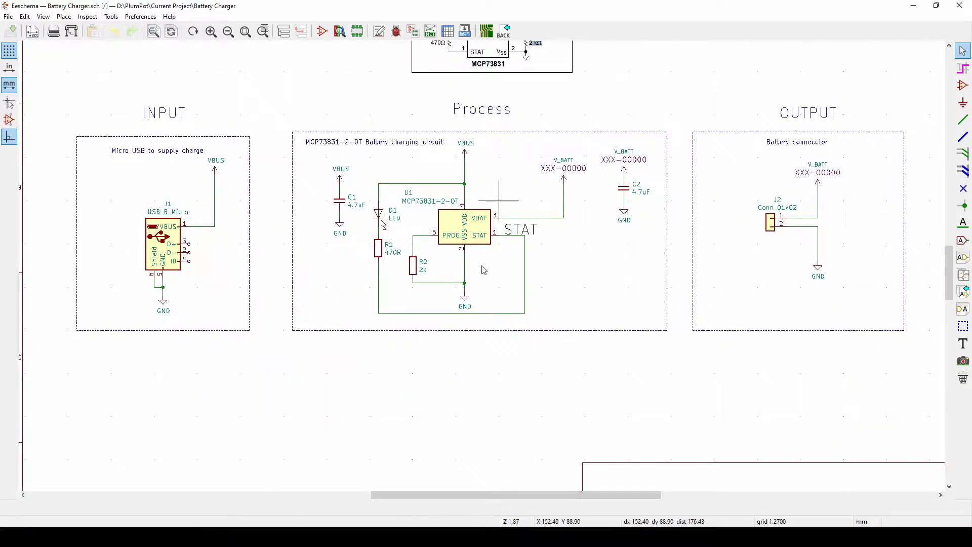
pyautogui.scroll(-1, 484, 271)
pyautogui.scroll(1, 464, 257)
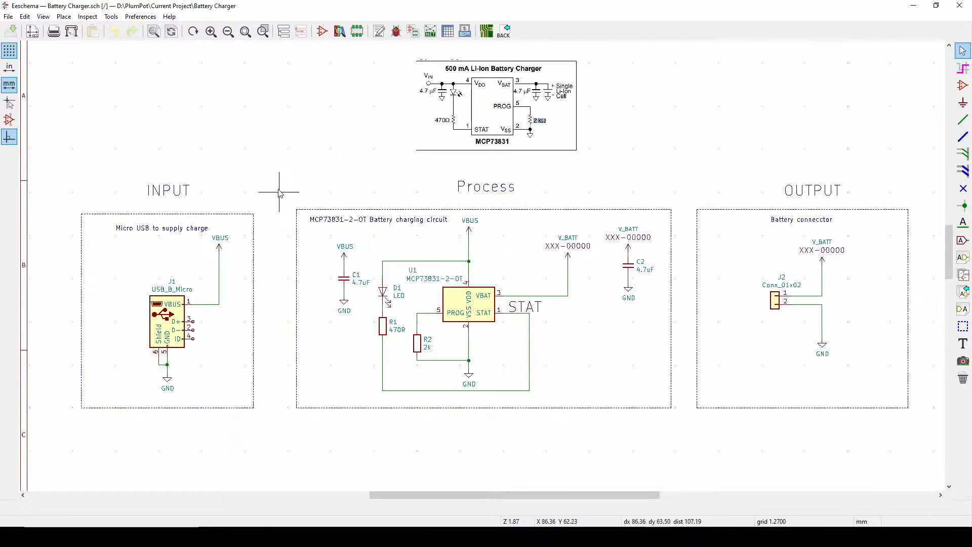
# - Delete the INPUT micro USB block and the OUTPUT battery connector block, keeping only the Process circuit
pyautogui.moveTo(271, 171); pyautogui.dragTo(68, 426)
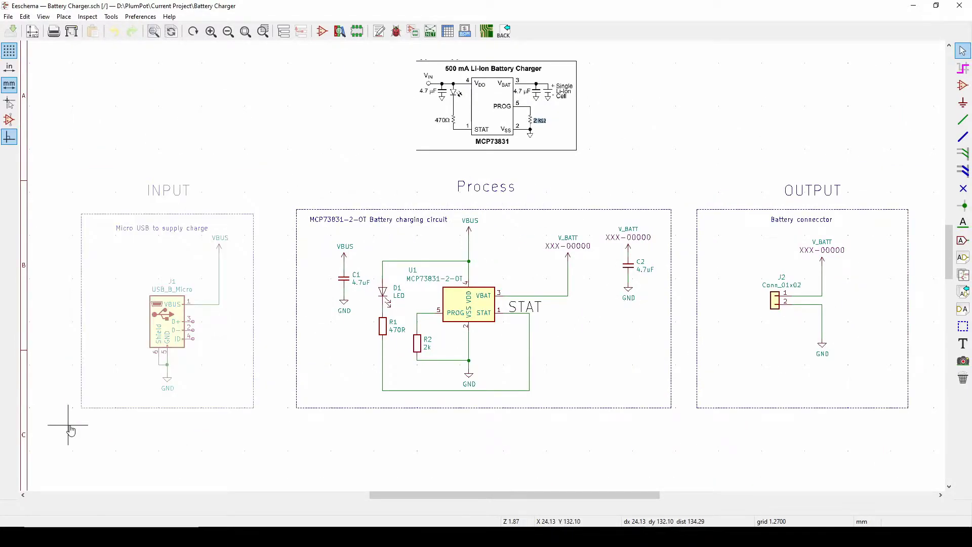
pyautogui.press('Escape')
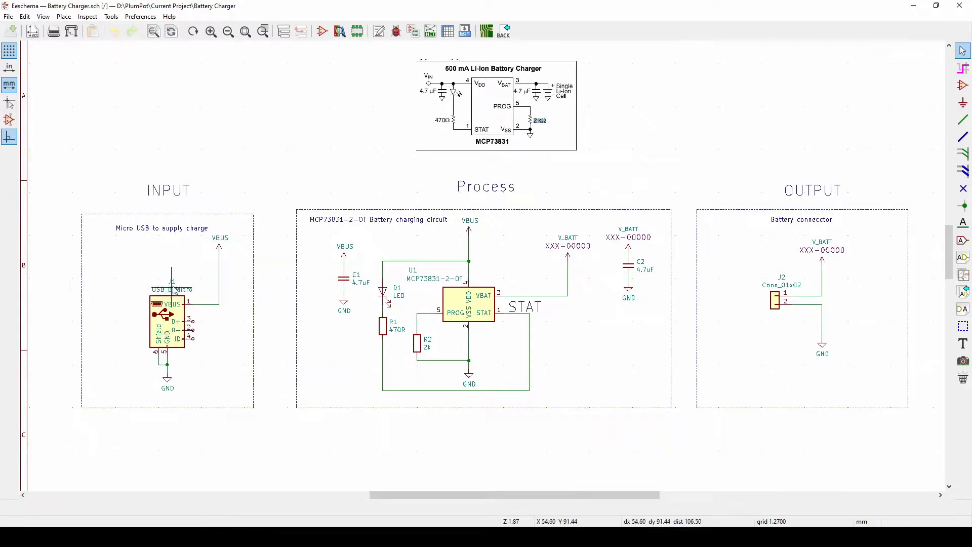
pyautogui.moveTo(276, 171); pyautogui.dragTo(73, 432)
pyautogui.press('Delete')
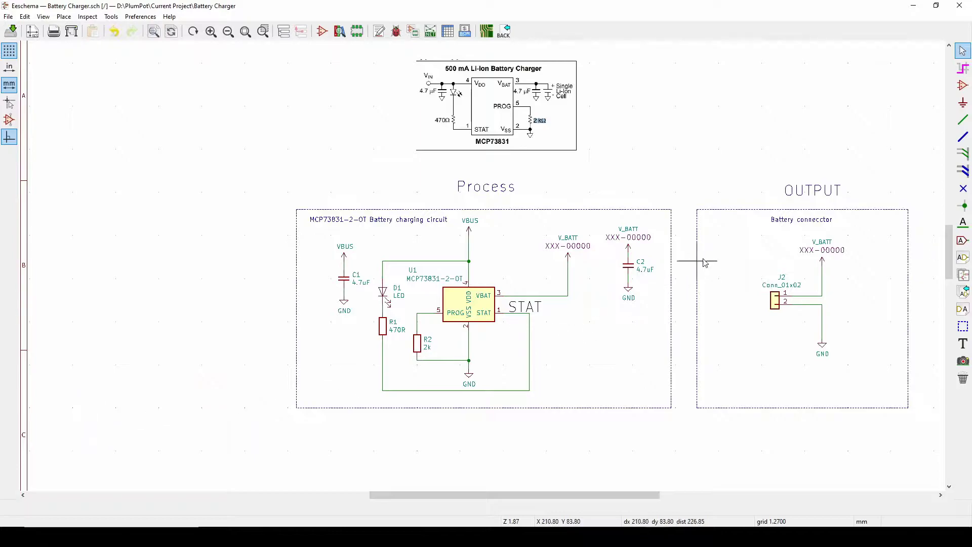
pyautogui.moveTo(922, 150); pyautogui.dragTo(684, 433)
pyautogui.press('Delete')
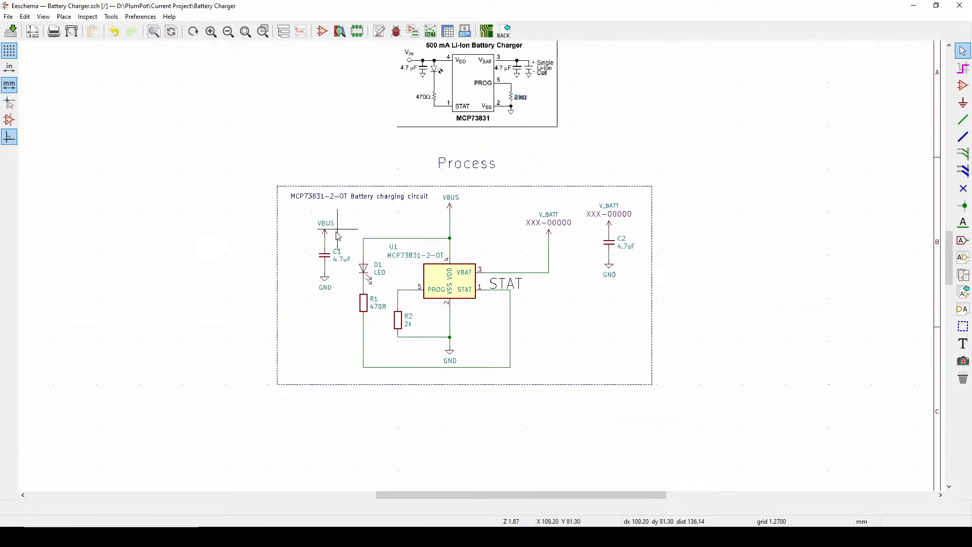
# - Place an input-shaped hierarchical label named VBUS in the empty area left of the Process circuit
pyautogui.scroll(1, 338, 237)
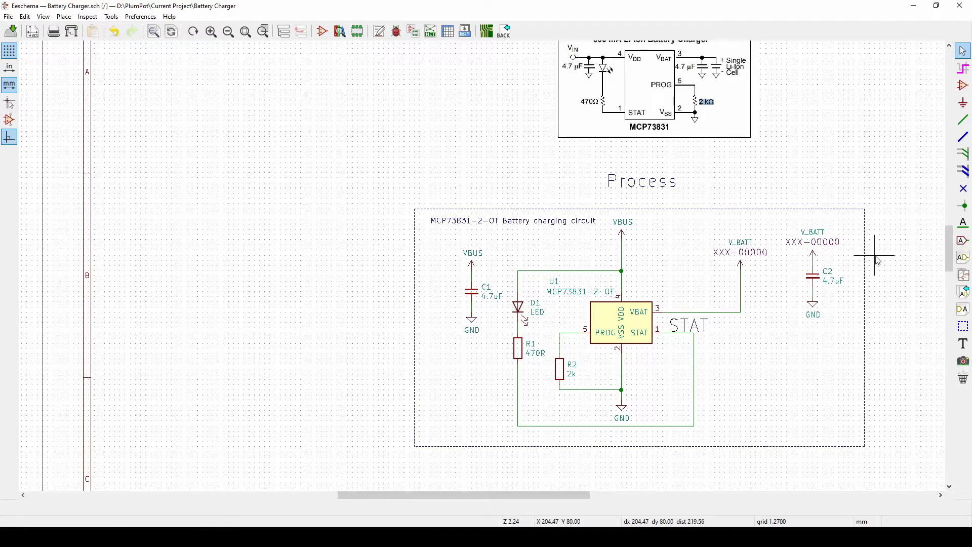
pyautogui.click(966, 262)
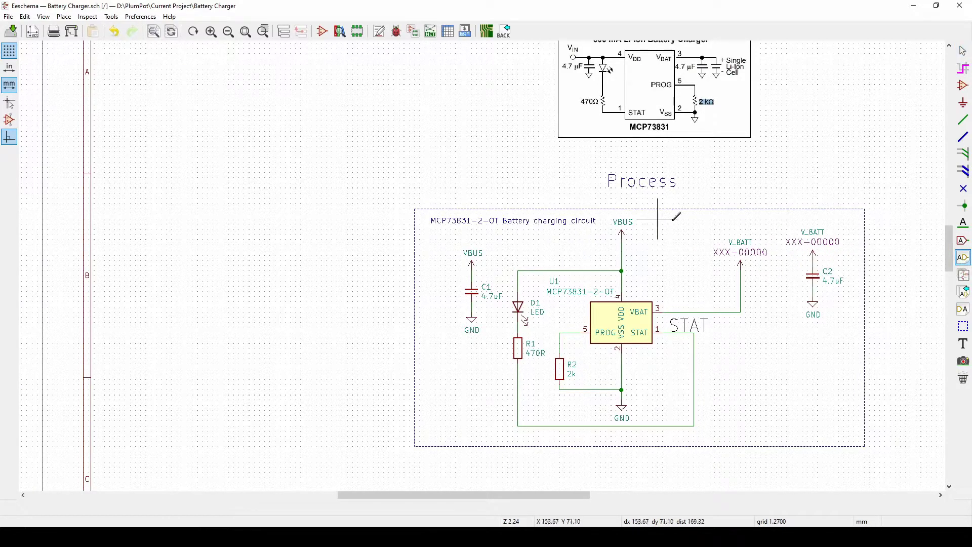
pyautogui.click(234, 198)
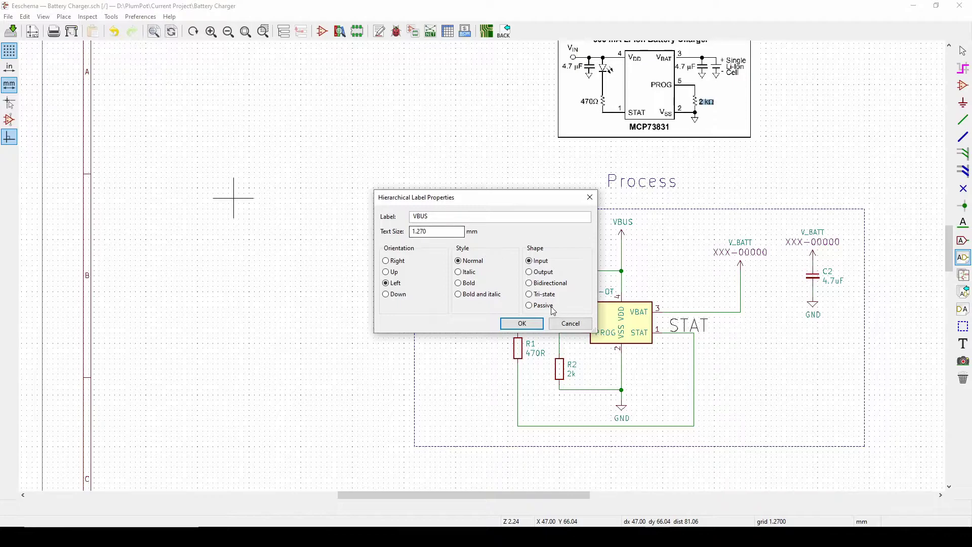
pyautogui.click(525, 323)
pyautogui.click(188, 218)
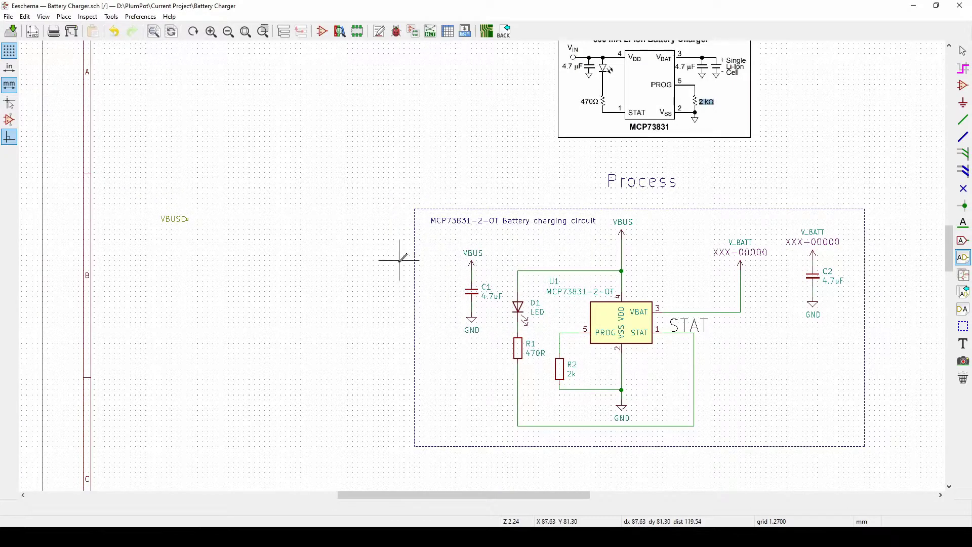
pyautogui.press('Escape')
# - Copy the VBUS power symbol beside the VBUS hierarchical label and wire the two together
pyautogui.press('c')
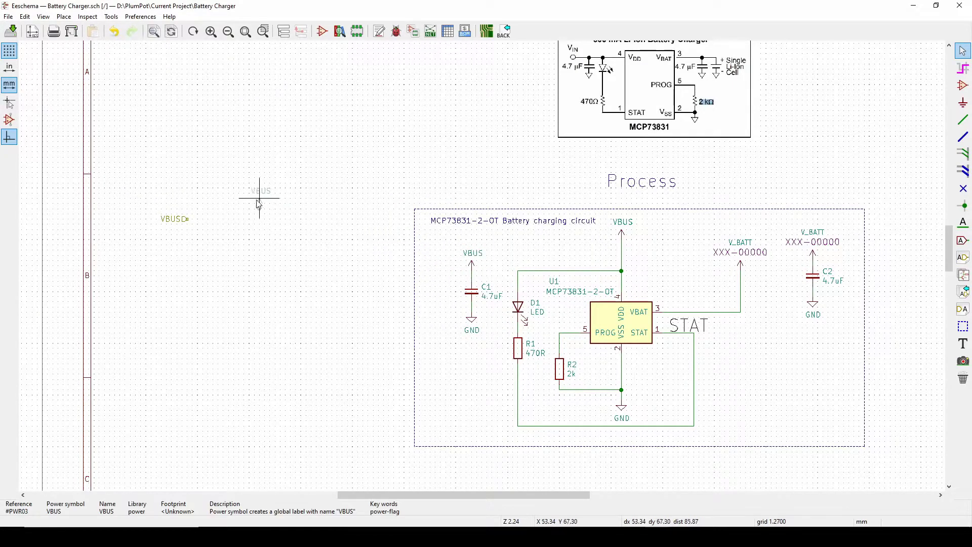
pyautogui.click(249, 195)
pyautogui.press('w')
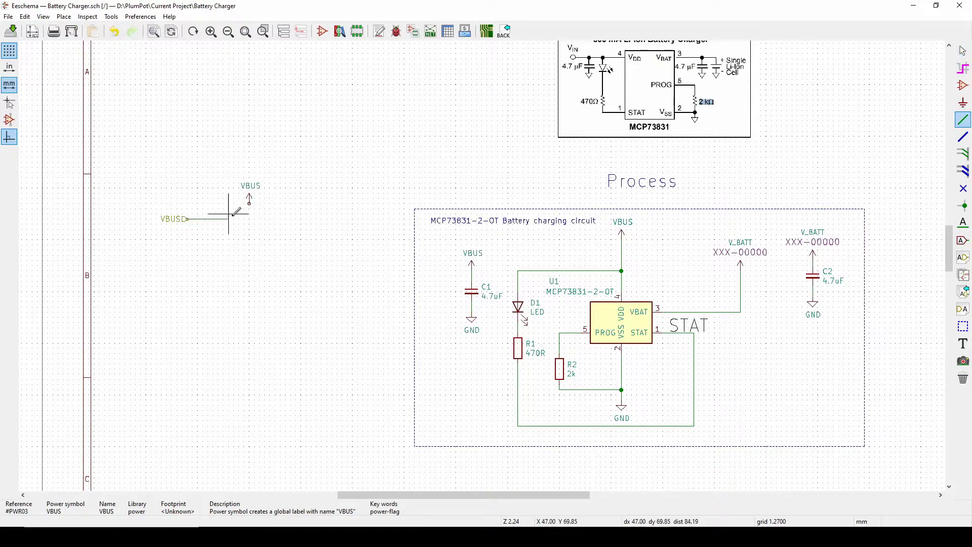
pyautogui.click(250, 196)
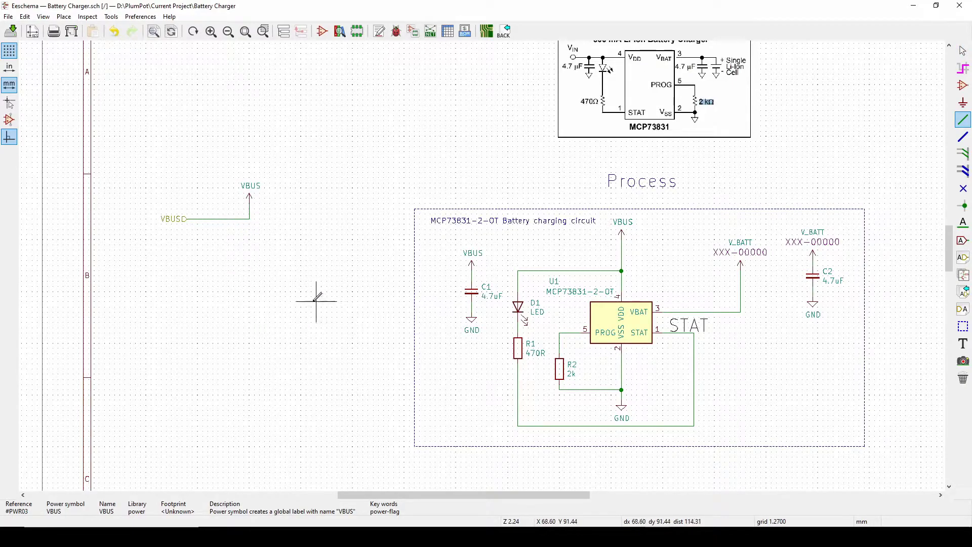
pyautogui.press('Escape')
# - Place an input-shaped hierarchical label named VBAT directly below the VBUS label
pyautogui.click(964, 257)
pyautogui.click(166, 239)
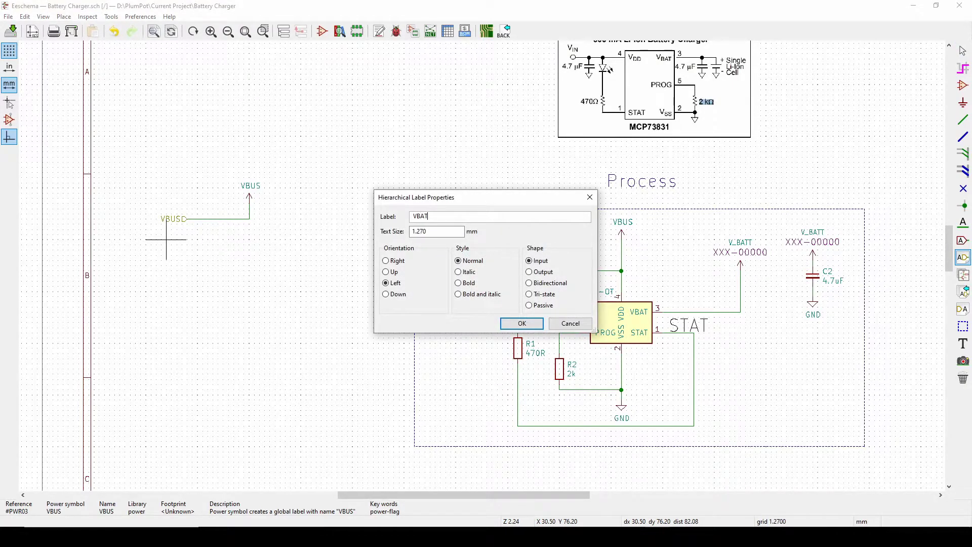
pyautogui.press('Return')
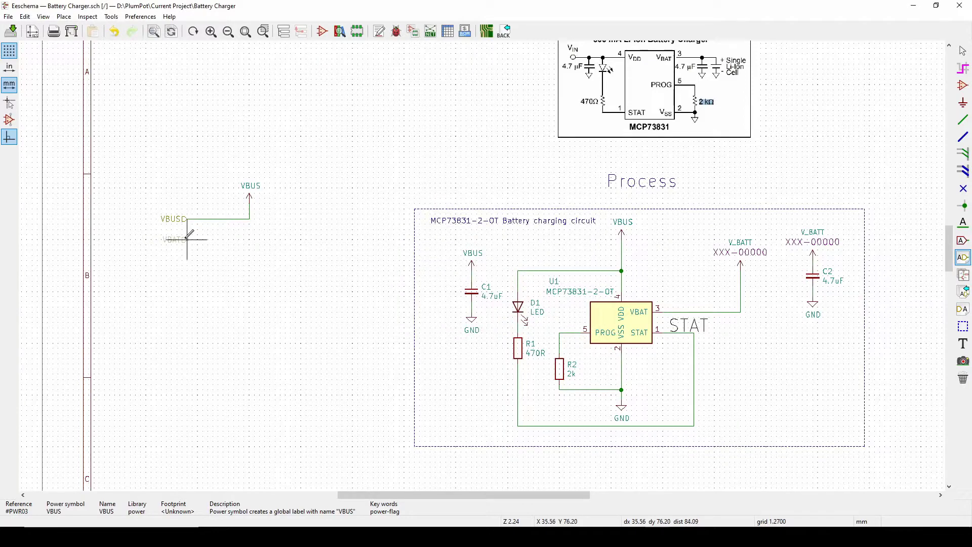
pyautogui.click(187, 235)
pyautogui.press('Escape')
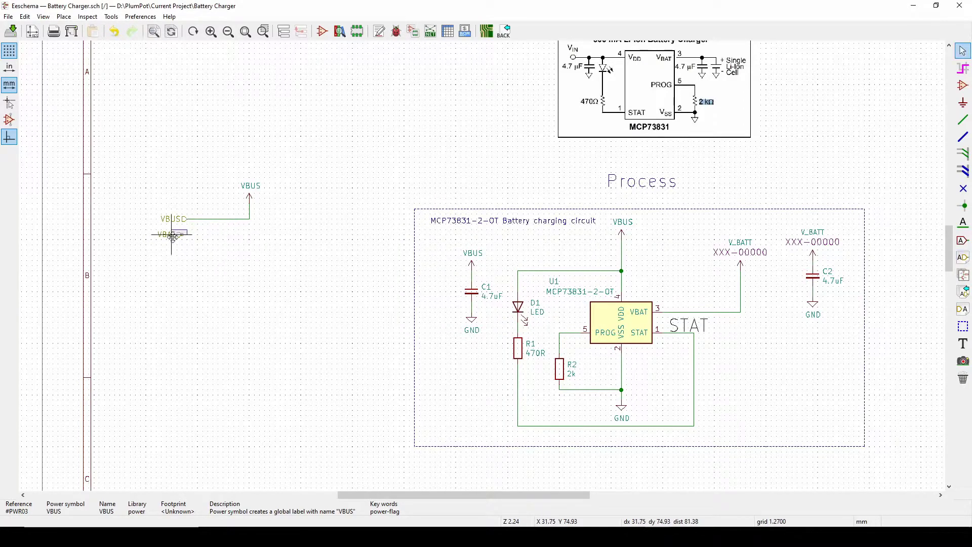
# - Draw a wire from the VBAT label and attach a copy of the V_BATT power symbol to its end
pyautogui.press('w')
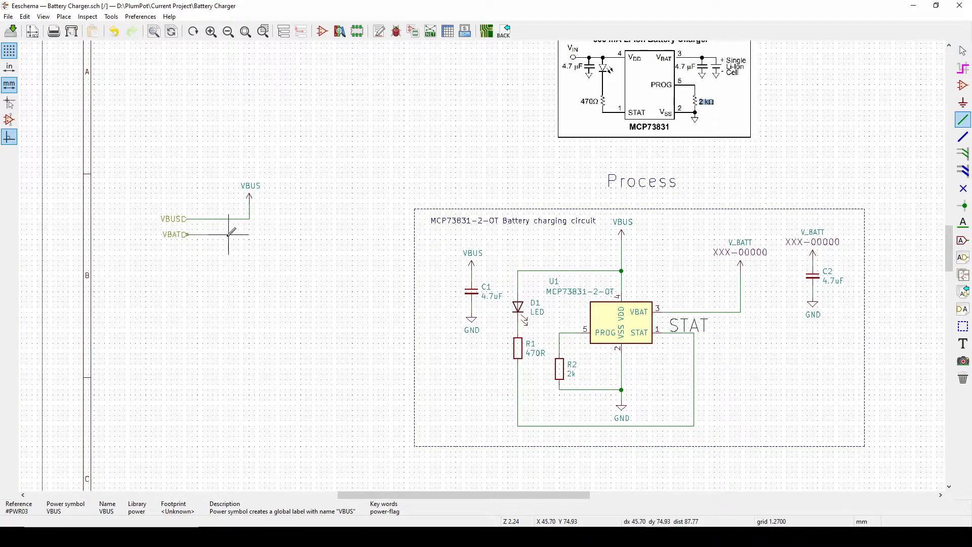
pyautogui.doubleClick(280, 214)
pyautogui.press('Escape')
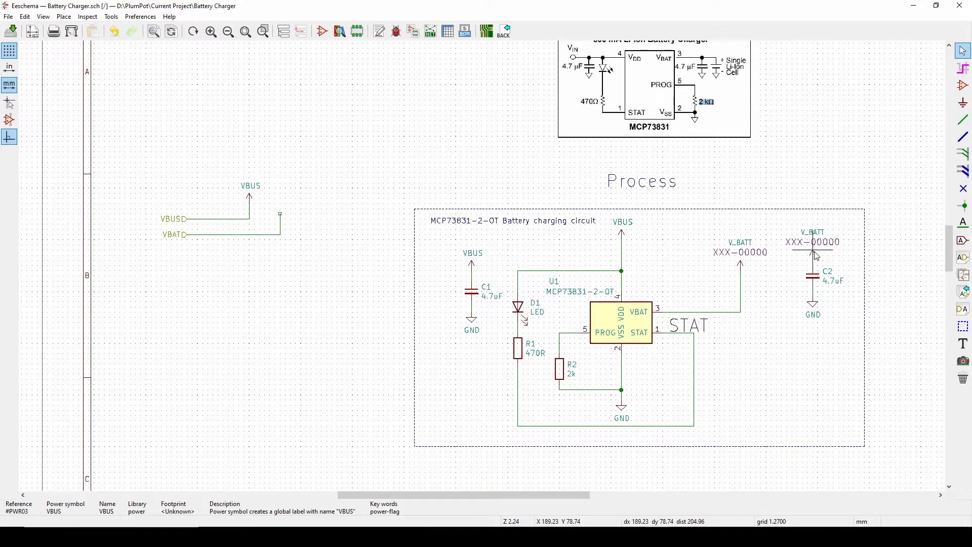
pyautogui.press('c')
pyautogui.click(280, 213)
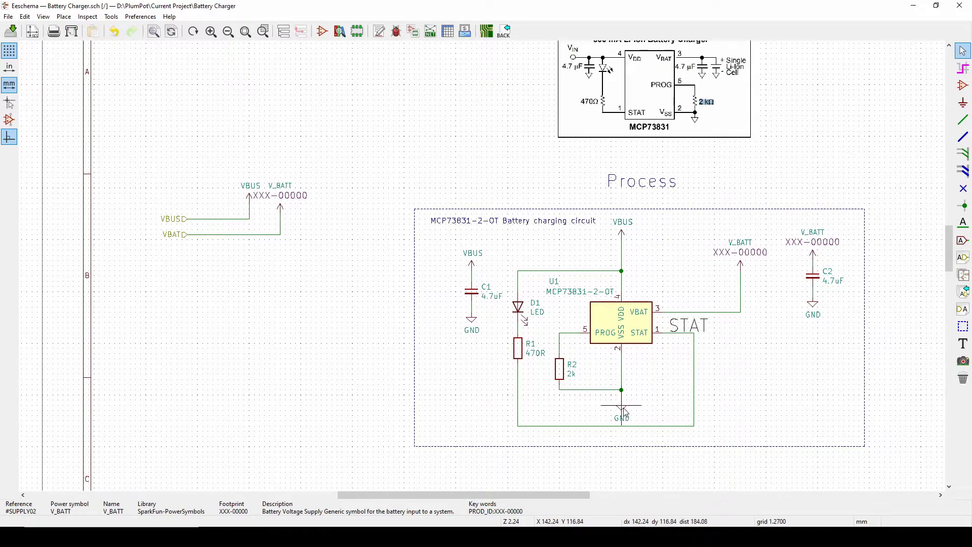
# - Place a copy of the GND symbol below the VBAT wire and draw a wire from it toward the label column
pyautogui.press('c')
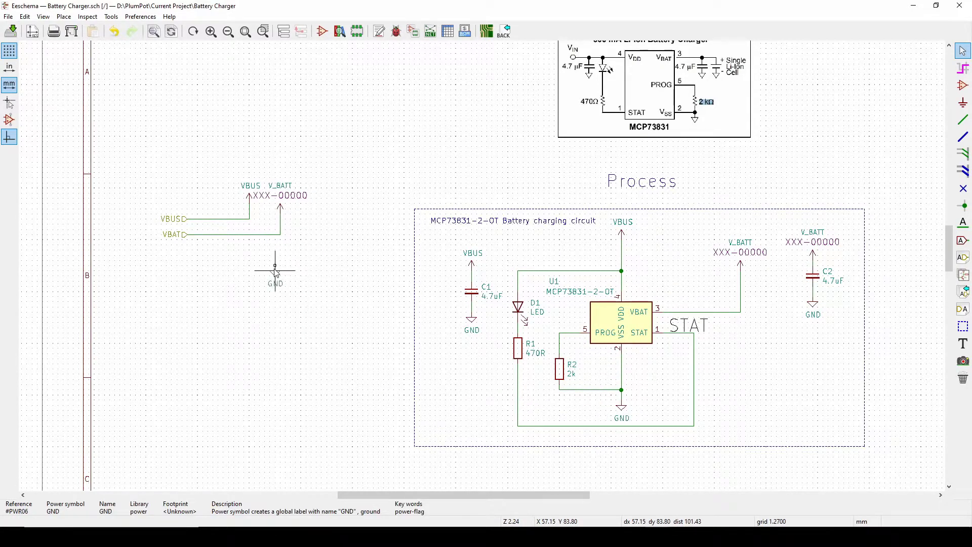
pyautogui.click(276, 271)
pyautogui.press('w')
pyautogui.click(276, 267)
pyautogui.press('Escape')
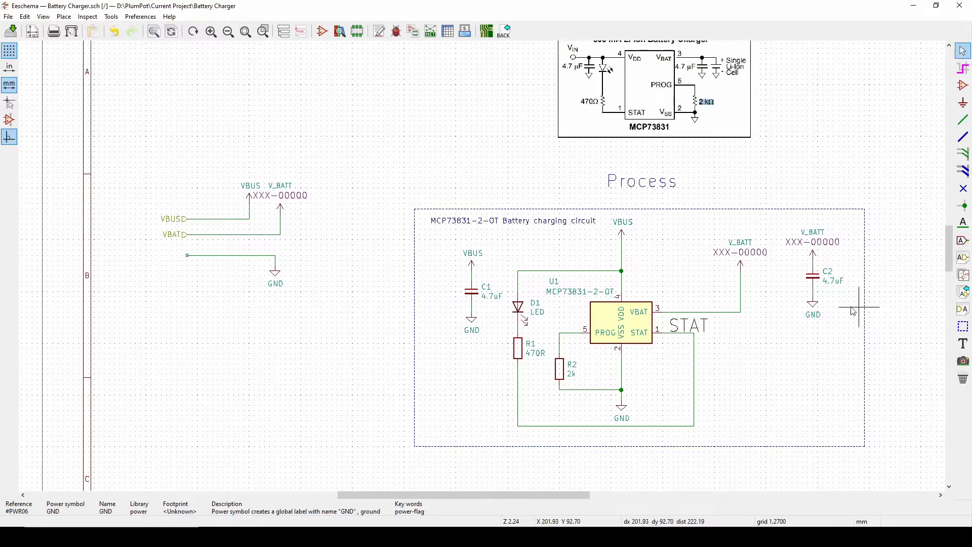
# - Duplicate the VBAT hierarchical label onto the open end of the ground wire and rename the copy as GND
pyautogui.hotkey('ctrl', 'd')
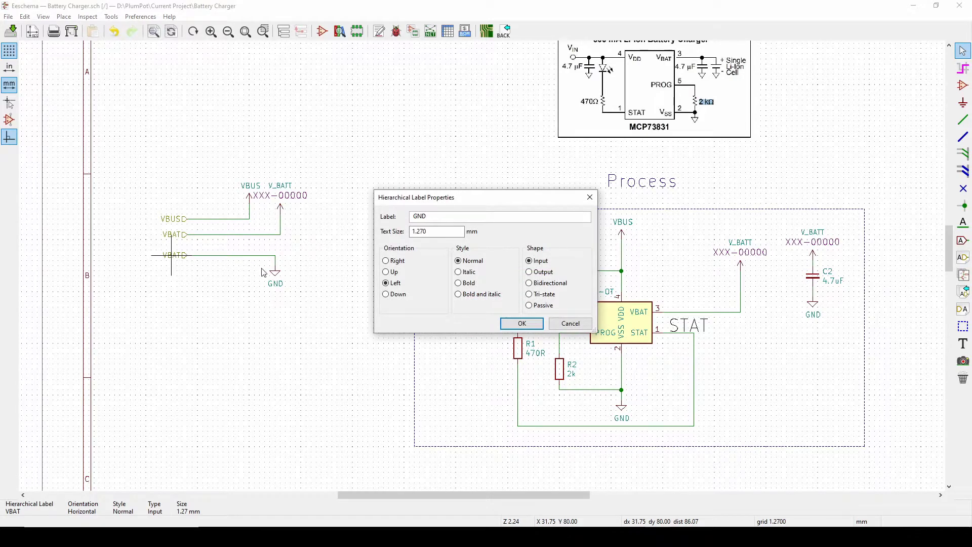
pyautogui.click(508, 319)
pyautogui.click(188, 255)
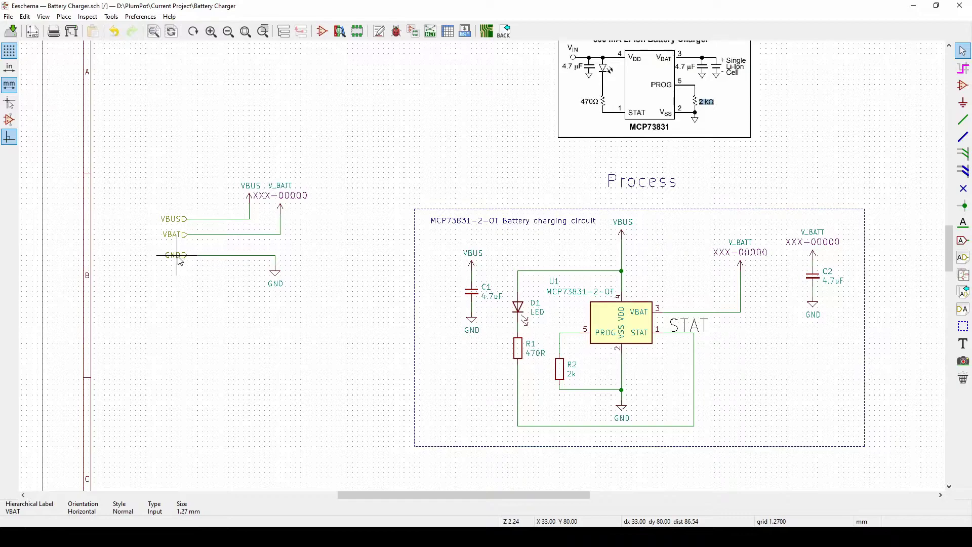
pyautogui.scroll(3, 181, 261)
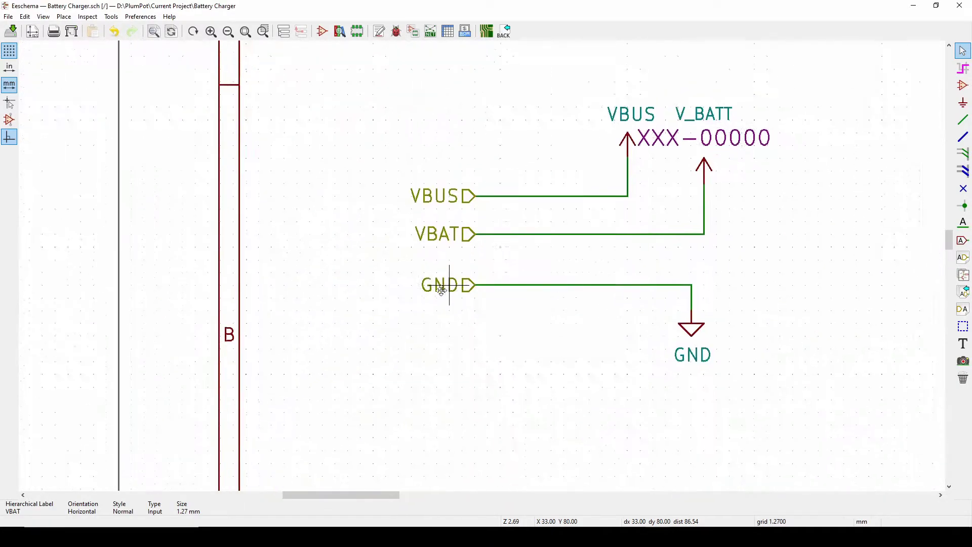
# - Change the shape of the VBAT hierarchical label to Output
pyautogui.scroll(-3, 482, 263)
pyautogui.moveTo(492, 259); pyautogui.dragTo(183, 254, button='middle')
pyautogui.scroll(1, 458, 262)
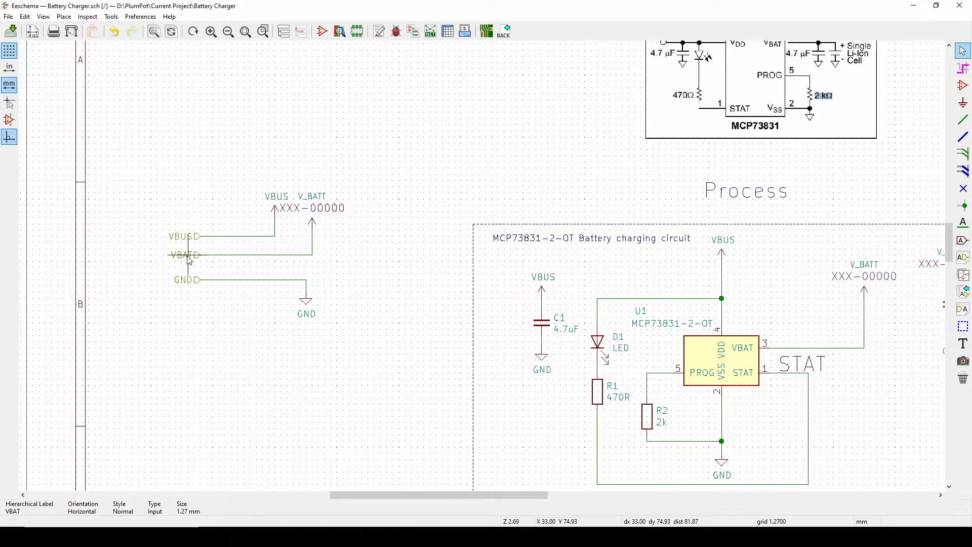
pyautogui.doubleClick(189, 259)
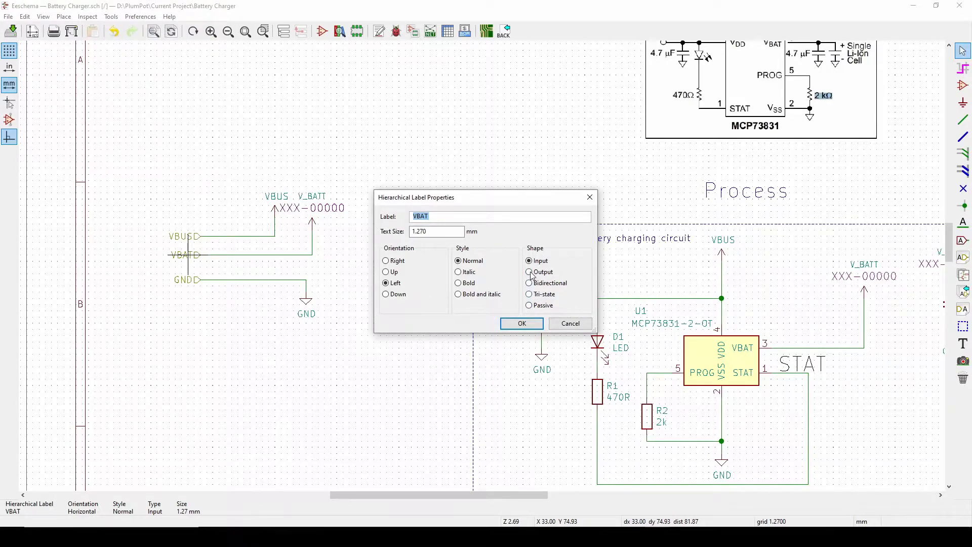
pyautogui.click(529, 328)
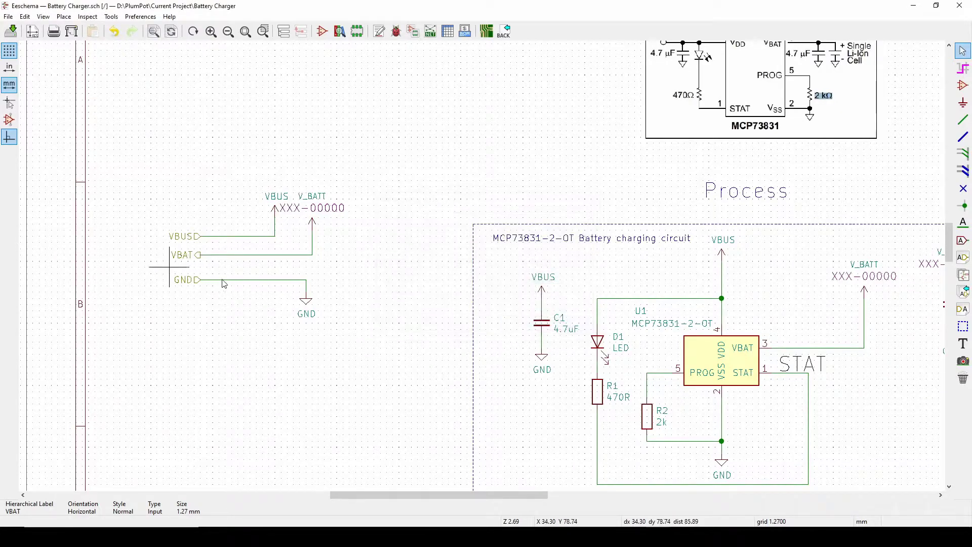
# - Check the GND hierarchical label's properties, keep its shape as Input, and save the Battery Charger schematic
pyautogui.doubleClick(189, 282)
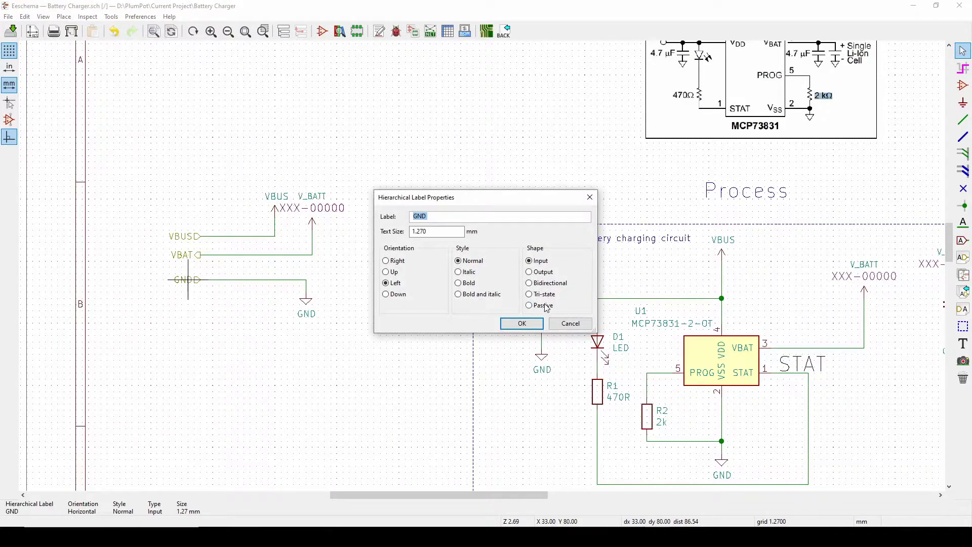
pyautogui.click(529, 328)
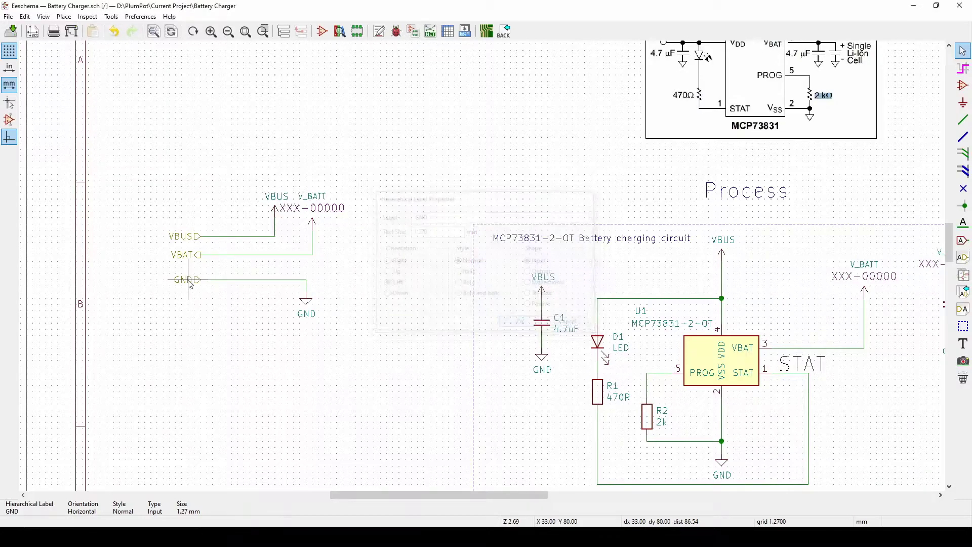
pyautogui.click(11, 32)
pyautogui.scroll(-3, 481, 279)
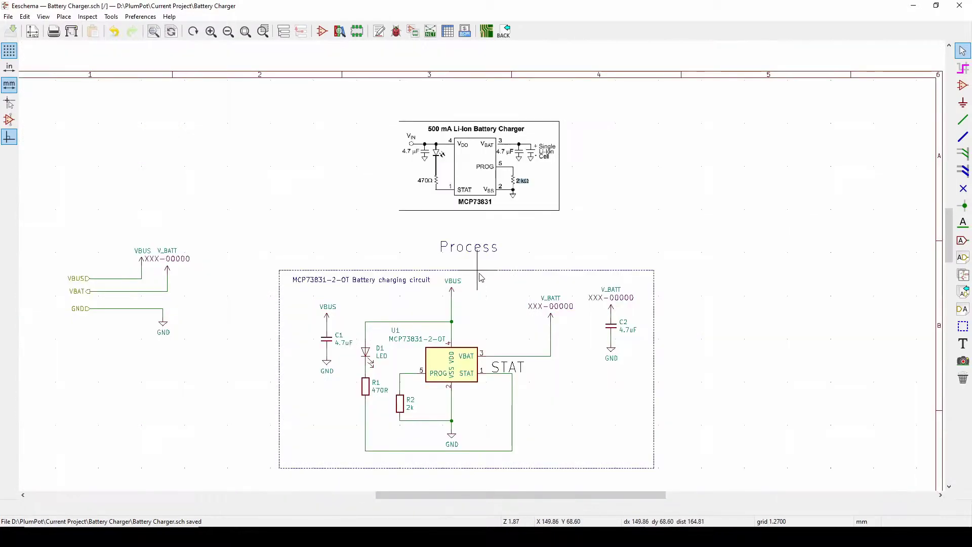
# - Copy the Battery Charger schematic file from its project folder into the PlumPot Building Blocks folder
pyautogui.moveTo(285, 524)
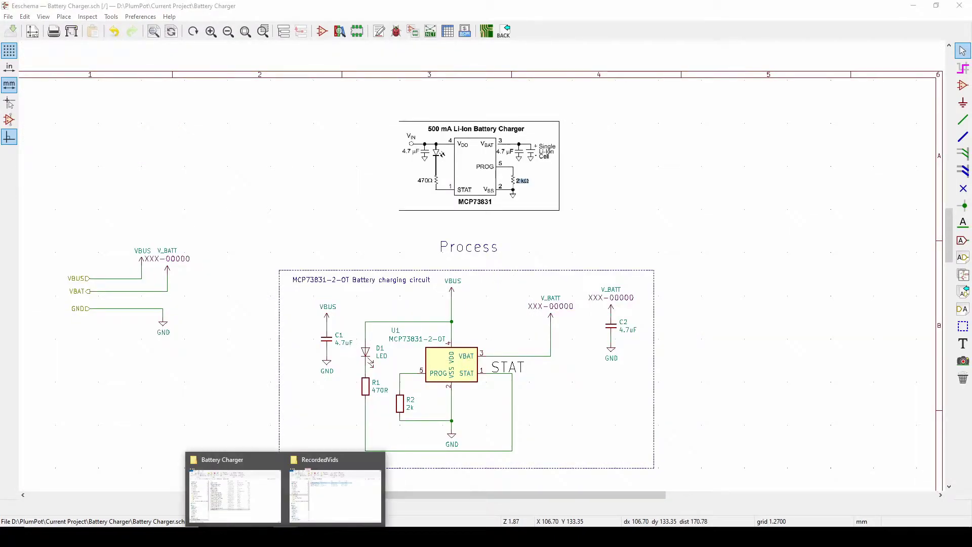
pyautogui.click(258, 503)
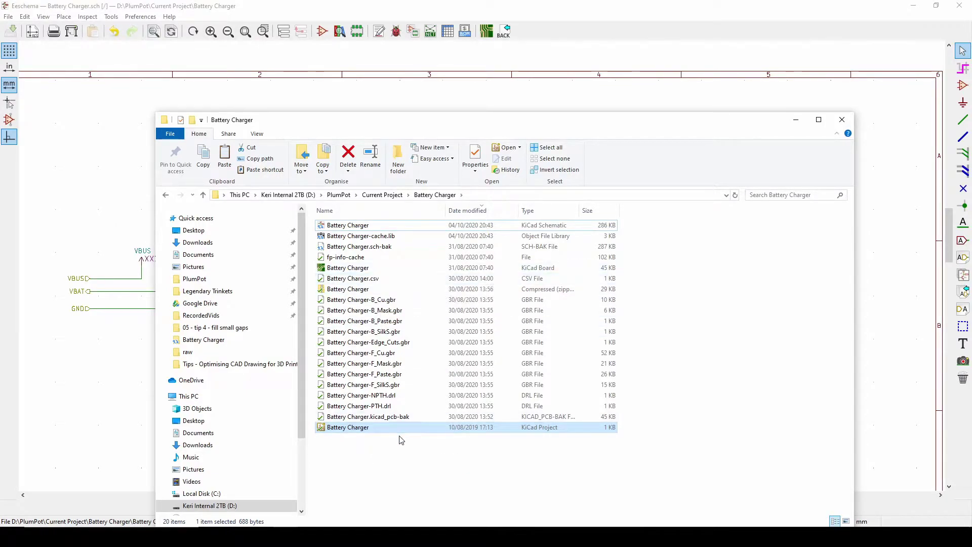
pyautogui.click(368, 226)
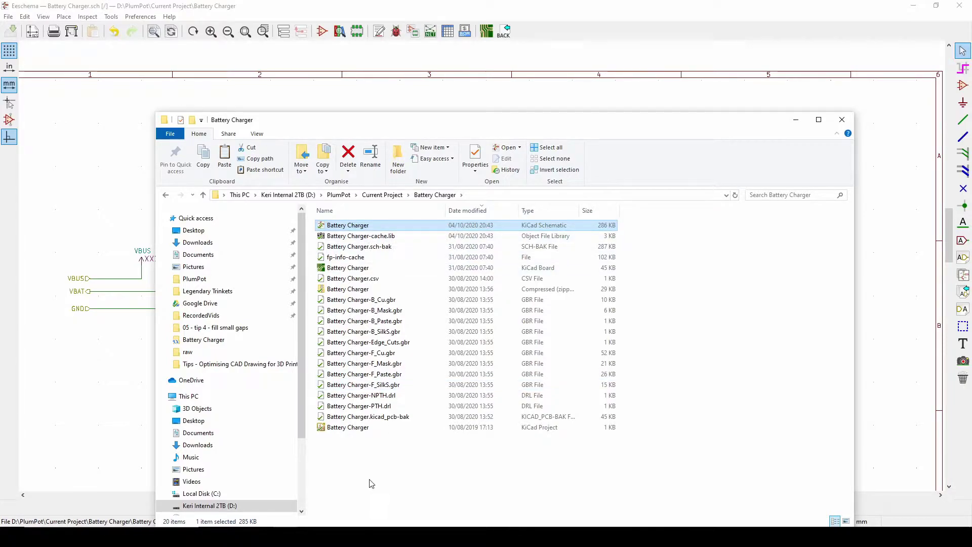
pyautogui.click(286, 537)
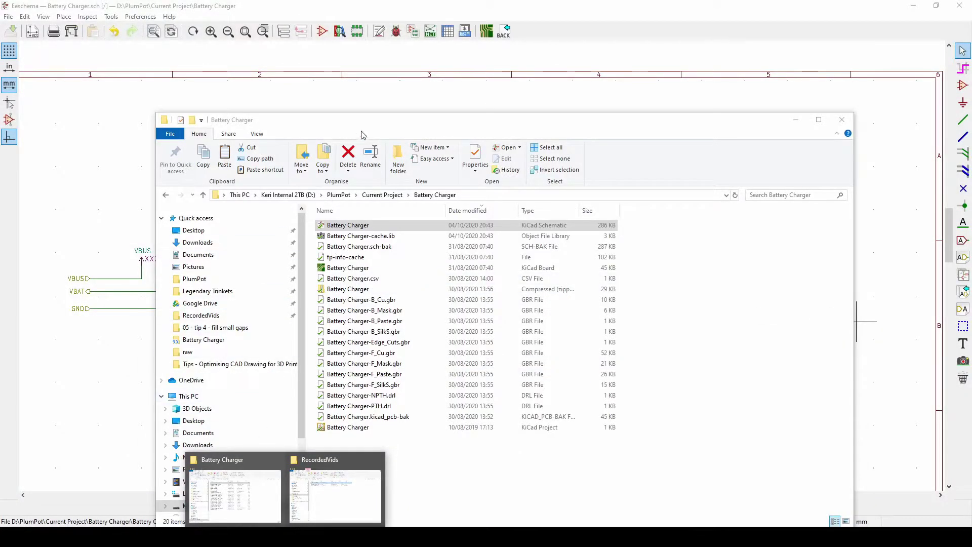
pyautogui.click(365, 128)
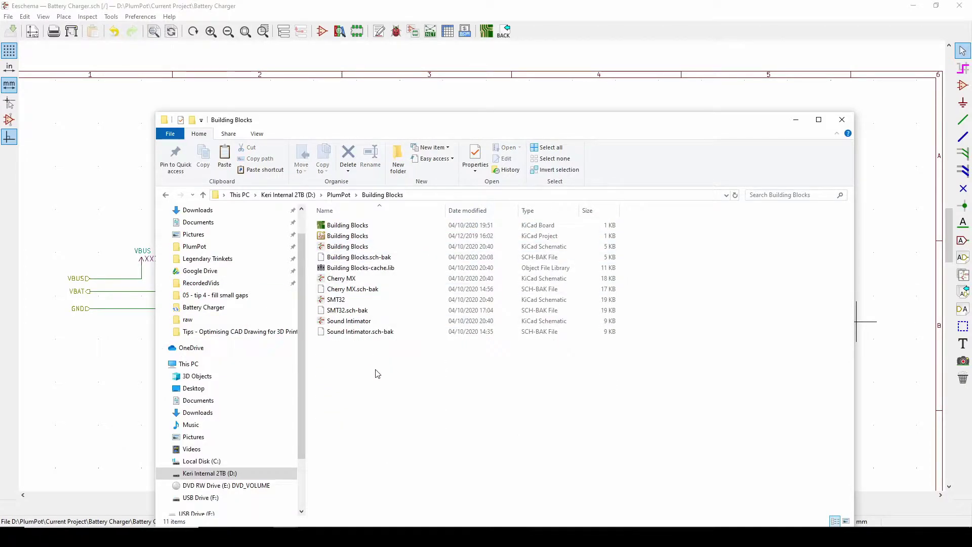
pyautogui.hotkey('ctrl', 'v')
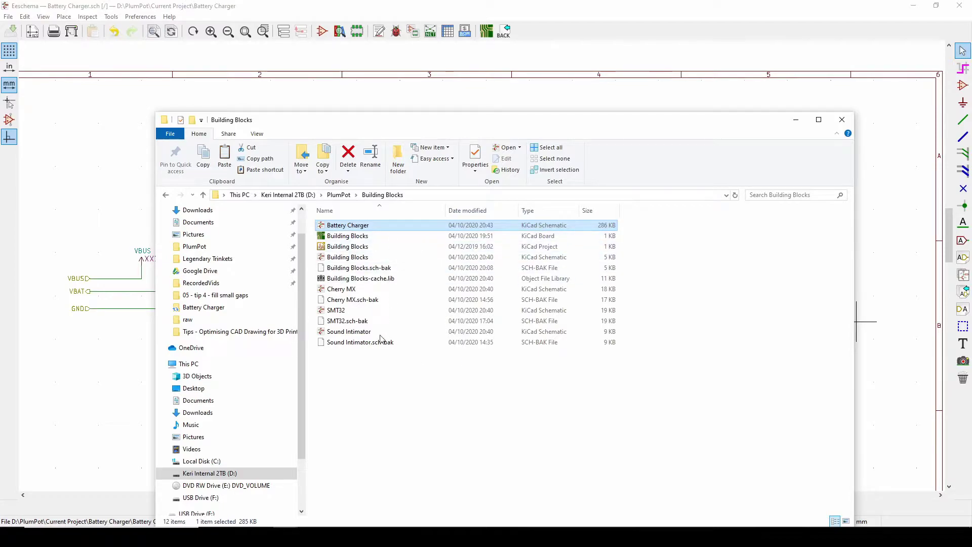
pyautogui.click(362, 311)
pyautogui.click(361, 333)
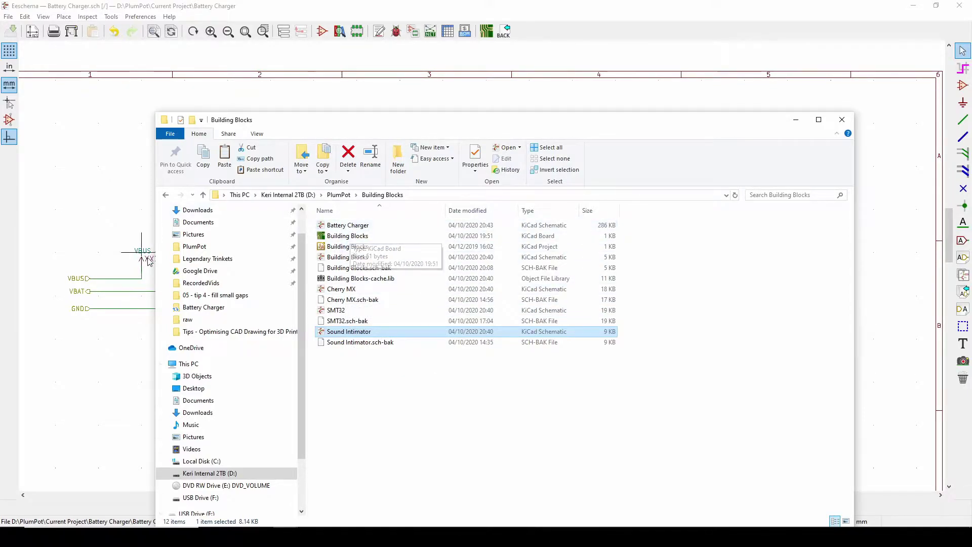
pyautogui.click(795, 124)
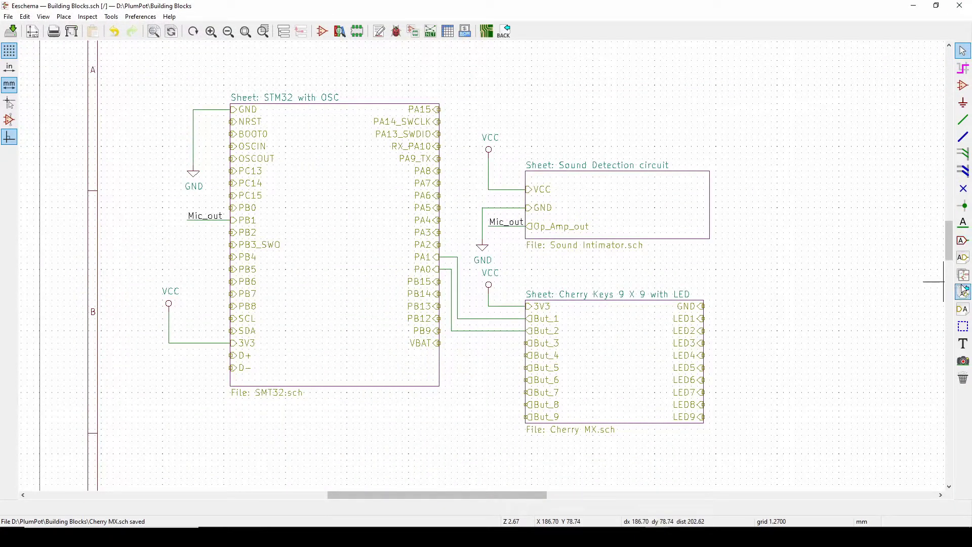
# - Draw a new hierarchical sheet on the Building Blocks root schematic, to the right of the Sound Detection circuit sheet
pyautogui.moveTo(833, 276); pyautogui.dragTo(642, 272, button='middle')
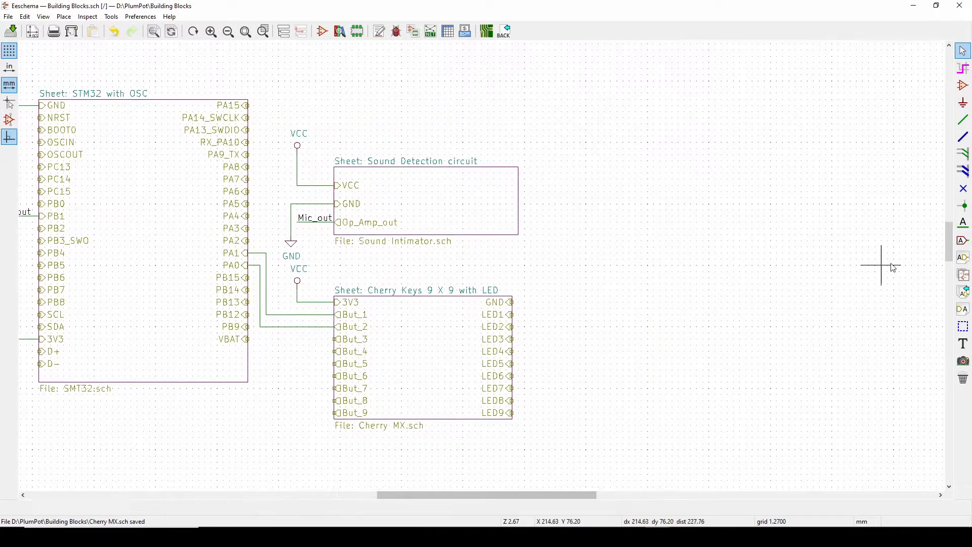
pyautogui.click(965, 275)
pyautogui.click(605, 156)
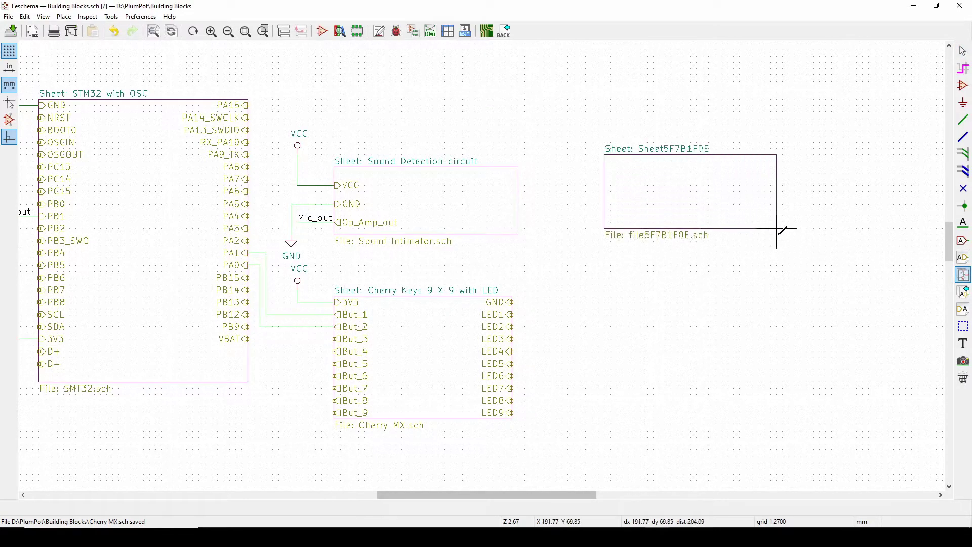
pyautogui.click(827, 315)
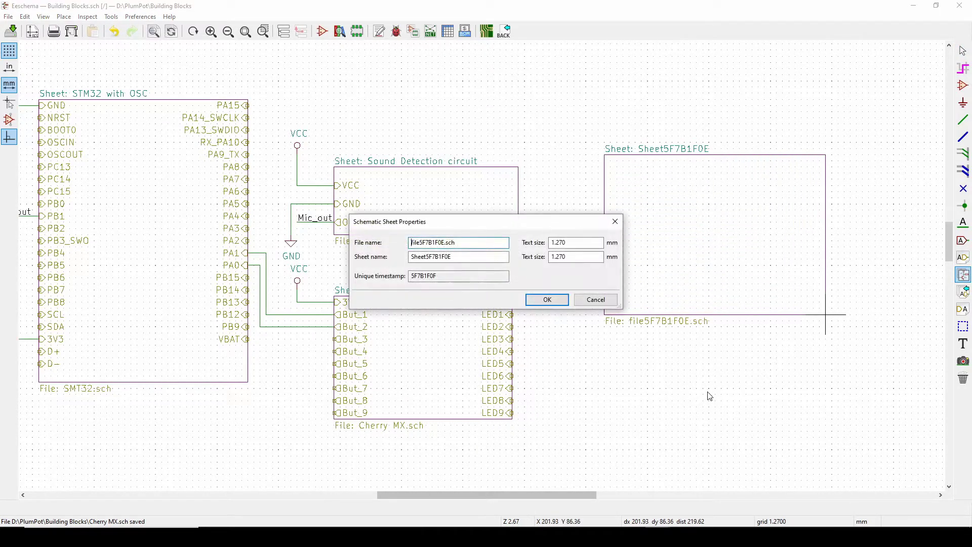
# - Clear the new sheet's default file name and copy the Battery Charger schematic's name from the Building Blocks folder
pyautogui.click(443, 245)
pyautogui.press('Delete')
pyautogui.press('Delete')
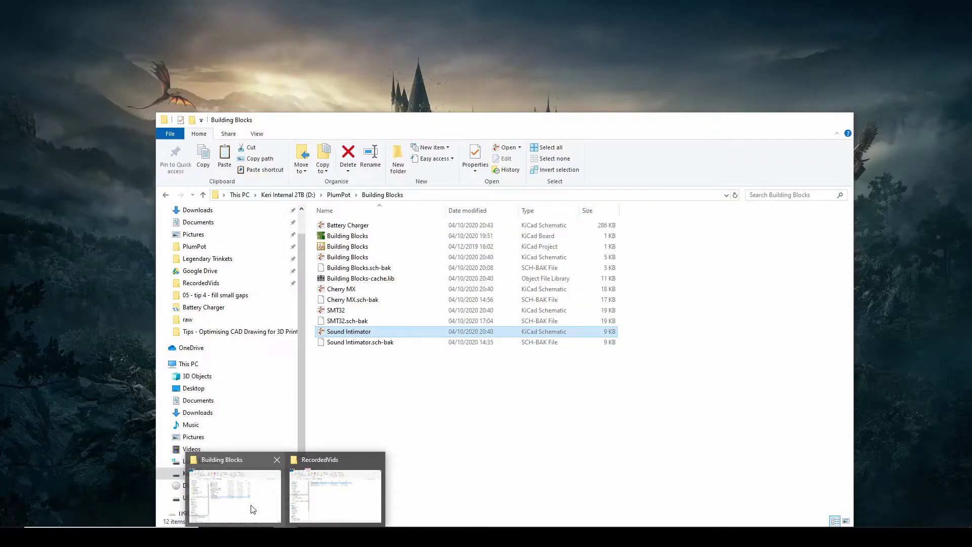
pyautogui.click(252, 509)
pyautogui.rightClick(352, 225)
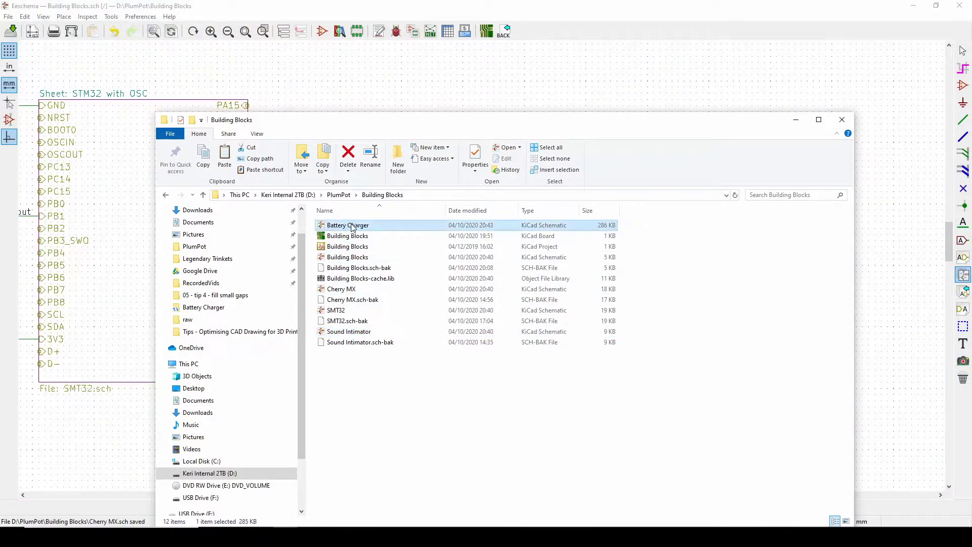
pyautogui.click(411, 417)
pyautogui.hotkey('ctrl', 'c')
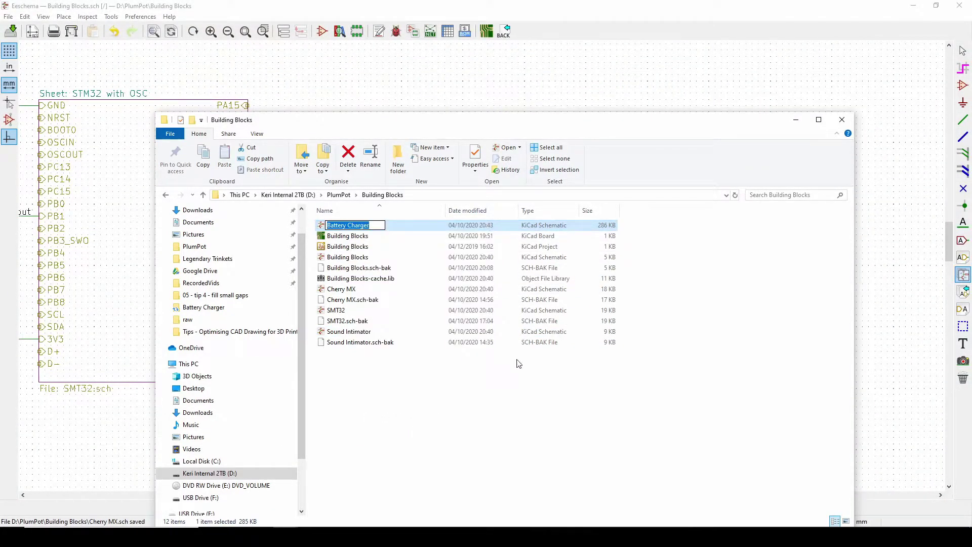
pyautogui.click(796, 120)
# - Link the new sheet to the file Battery Charger.sch and name the sheet Battery Charging circuit
pyautogui.moveTo(431, 243); pyautogui.dragTo(378, 240)
pyautogui.hotkey('ctrl', 'v')
pyautogui.press('Tab')
pyautogui.write('Ba')
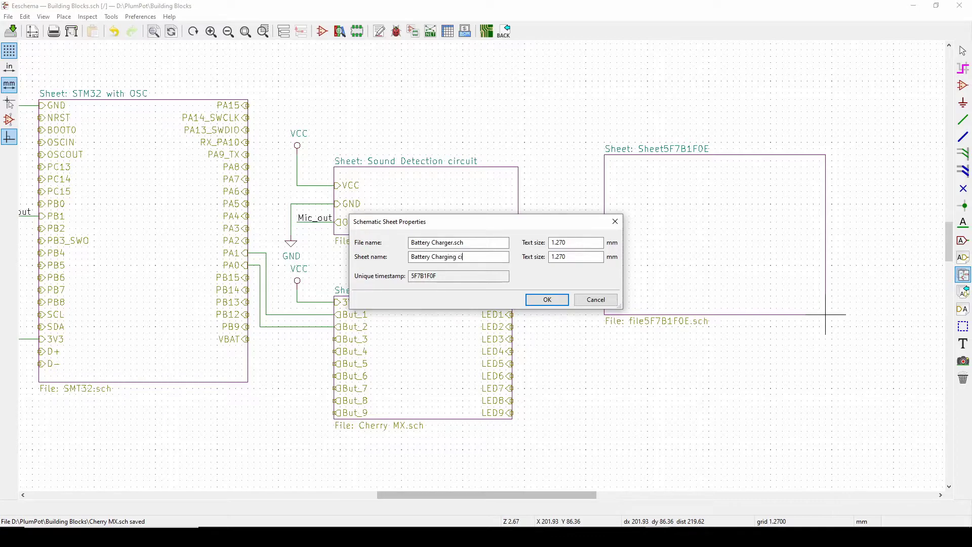
pyautogui.click(548, 300)
pyautogui.click(493, 291)
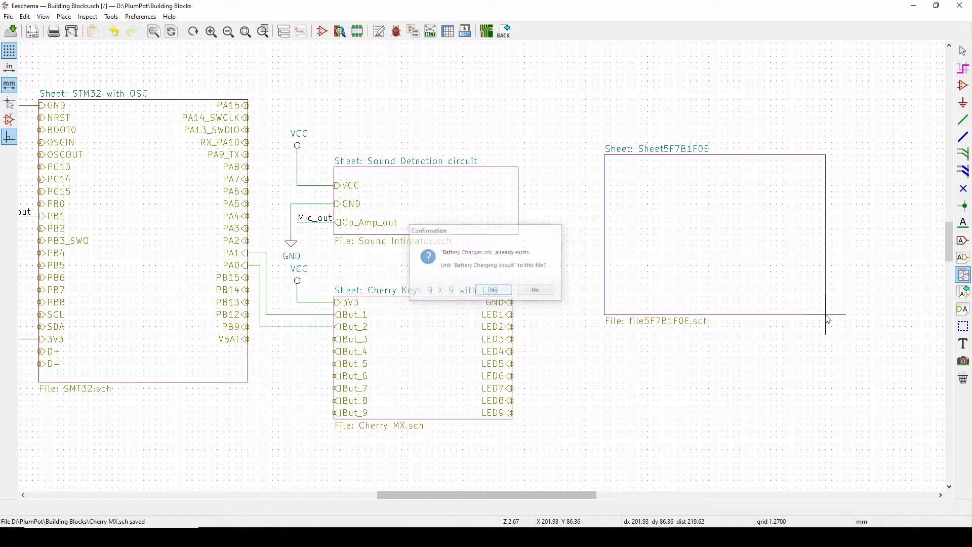
# - Enter the Battery Charging circuit sheet, inspect its component references and hierarchical labels, and return to the root schematic
pyautogui.press('Escape')
pyautogui.doubleClick(741, 228)
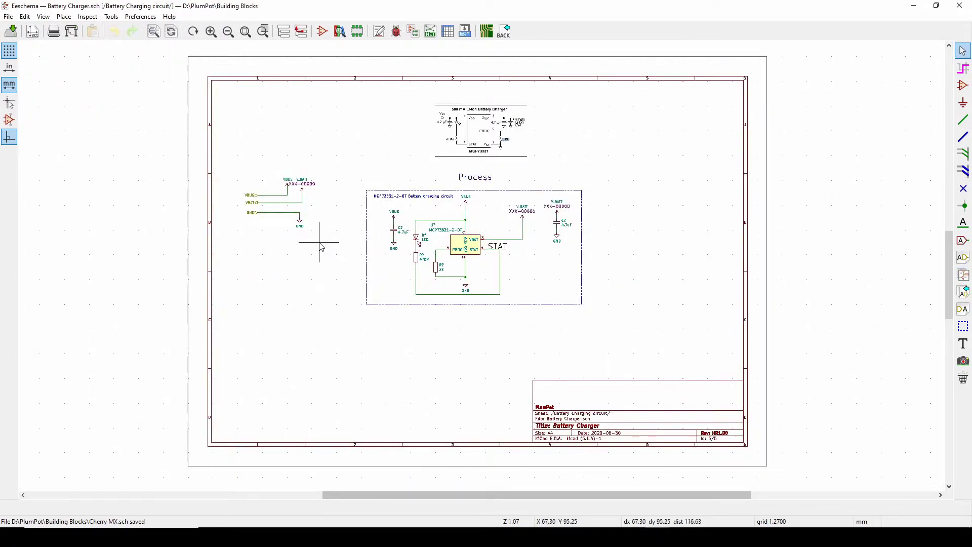
pyautogui.scroll(1, 493, 211)
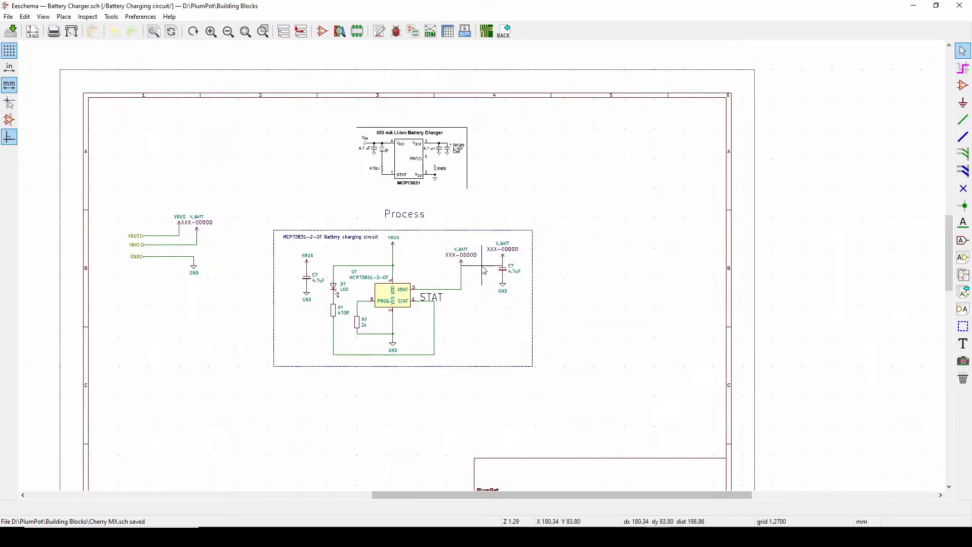
pyautogui.scroll(3, 484, 271)
pyautogui.scroll(-1, 514, 293)
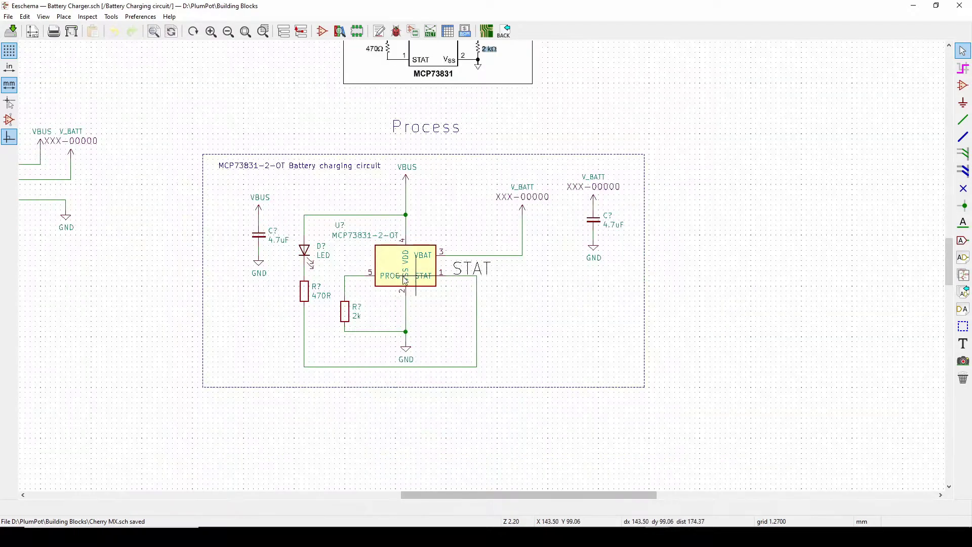
pyautogui.scroll(-1, 392, 282)
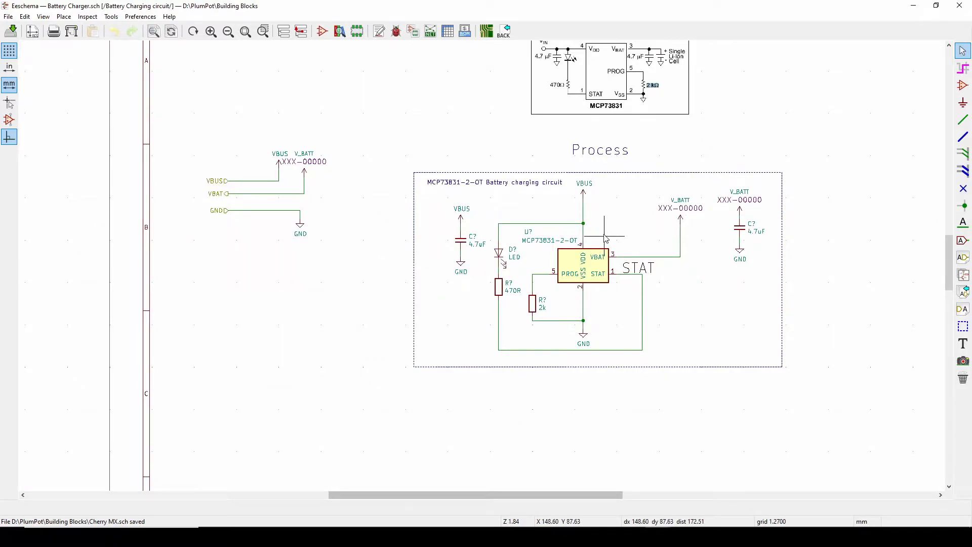
pyautogui.scroll(5, 525, 252)
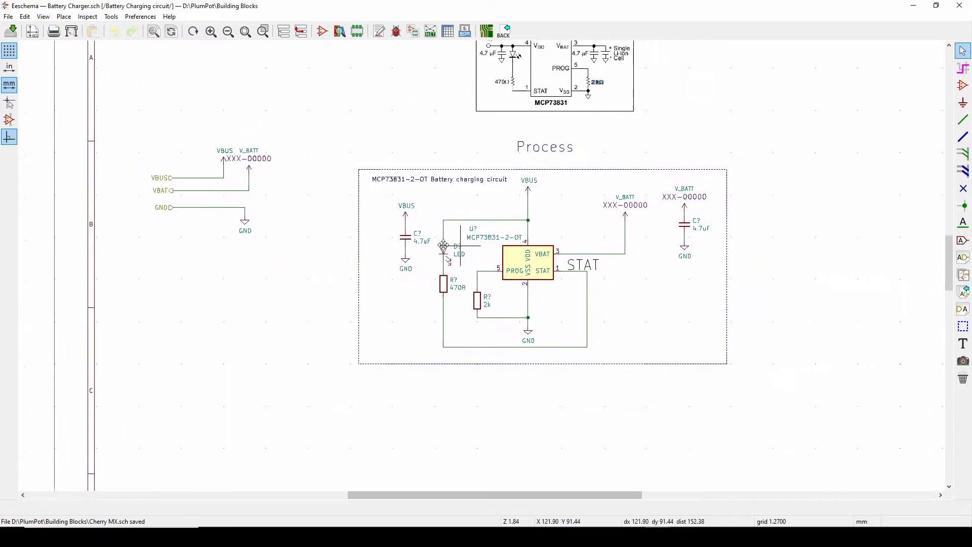
pyautogui.scroll(-5, 582, 304)
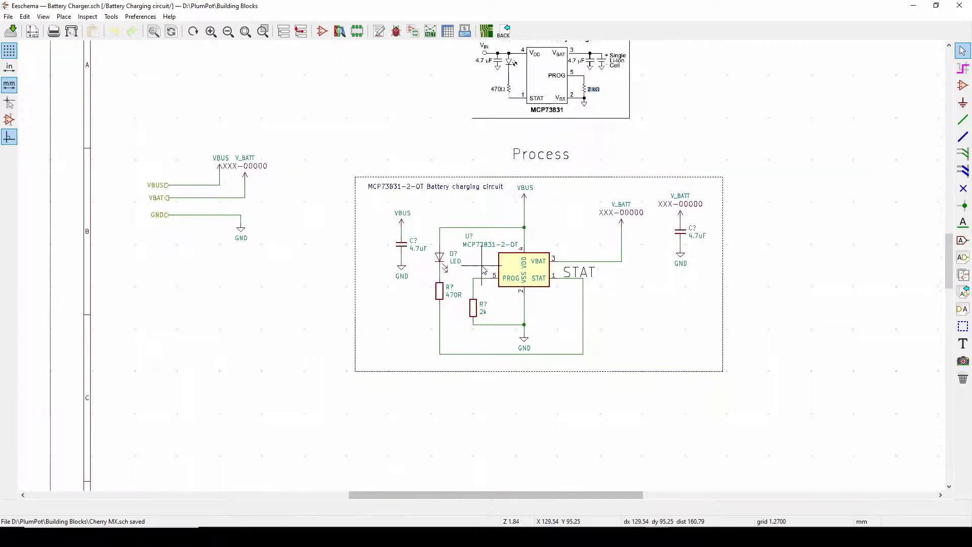
pyautogui.click(44, 17)
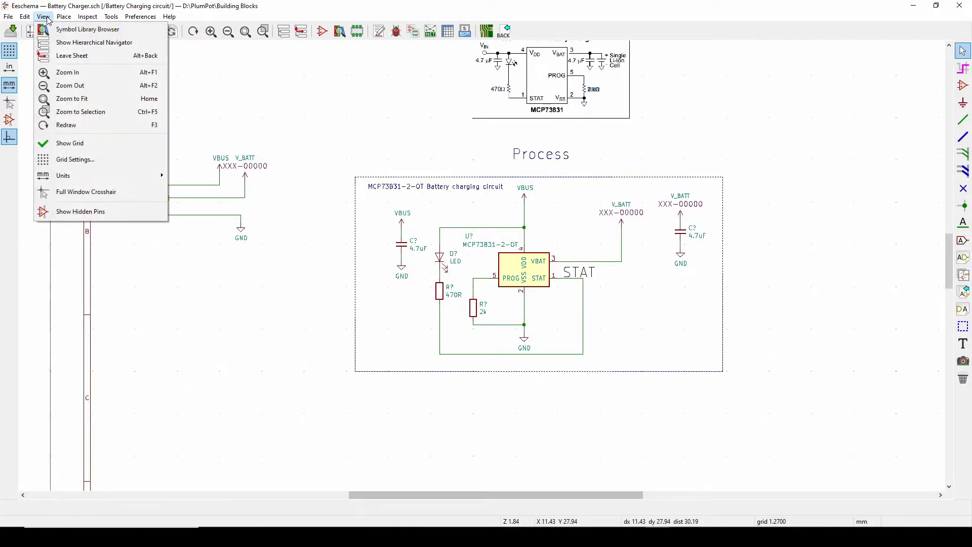
pyautogui.click(69, 55)
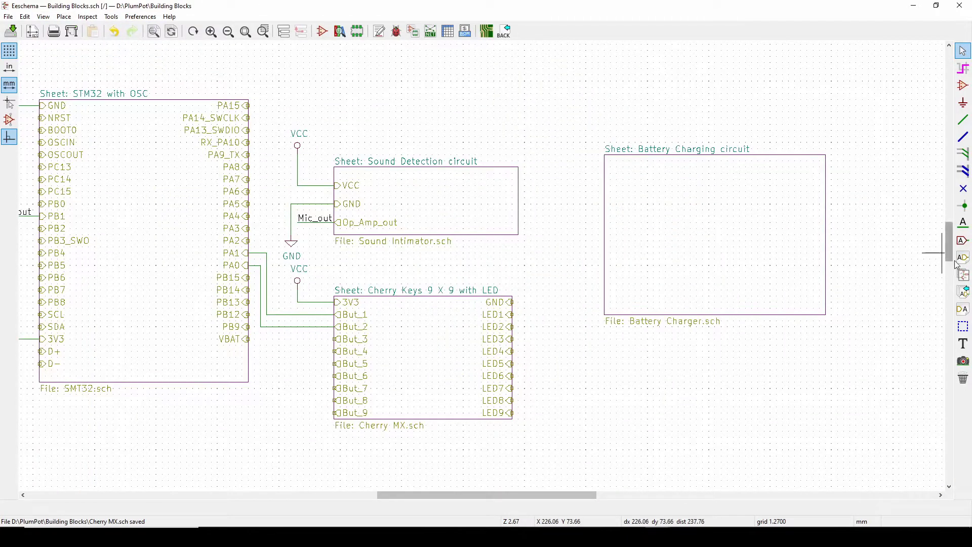
# - Import the VBUS, VBAT and GND pins in a column along the left edge of the Battery Charging circuit sheet
pyautogui.click(955, 293)
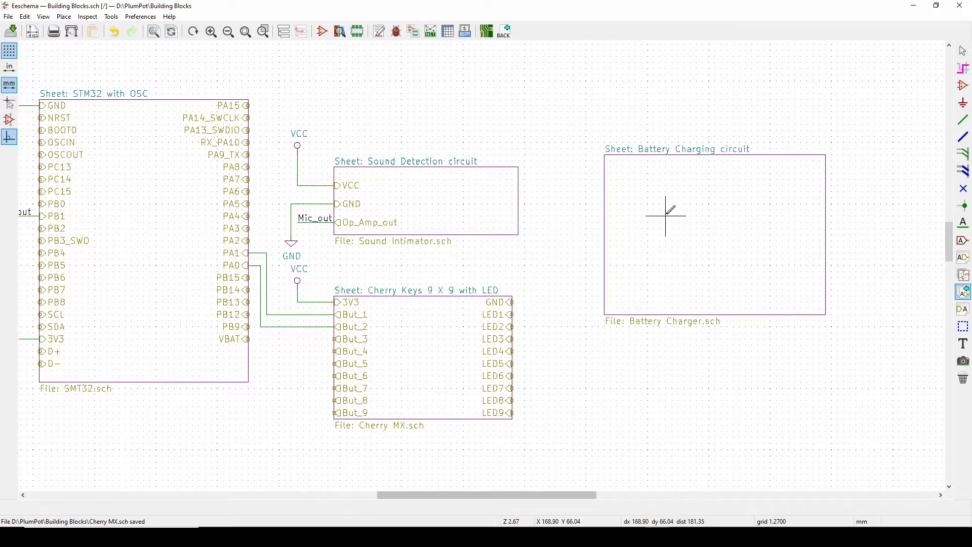
pyautogui.click(607, 217)
pyautogui.click(605, 185)
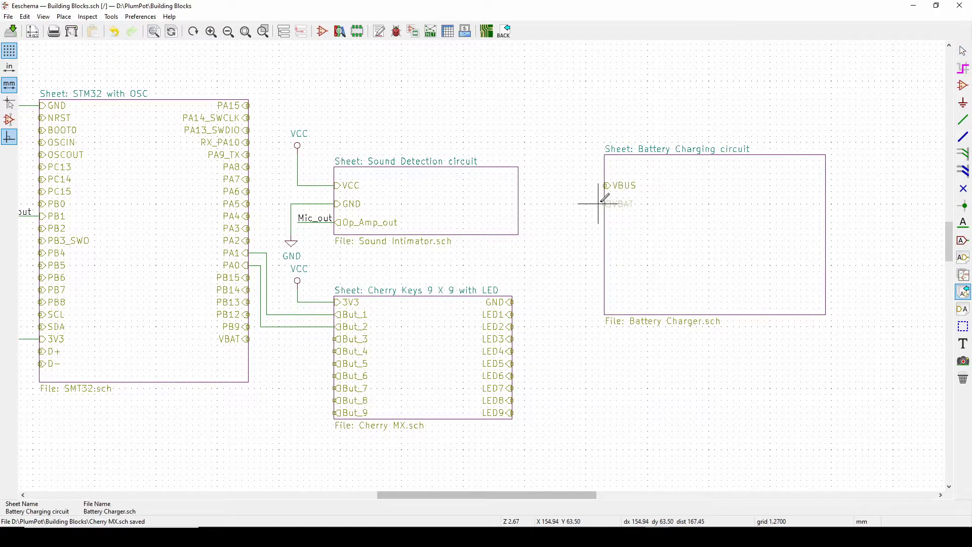
pyautogui.click(606, 198)
pyautogui.click(599, 210)
pyautogui.click(599, 210)
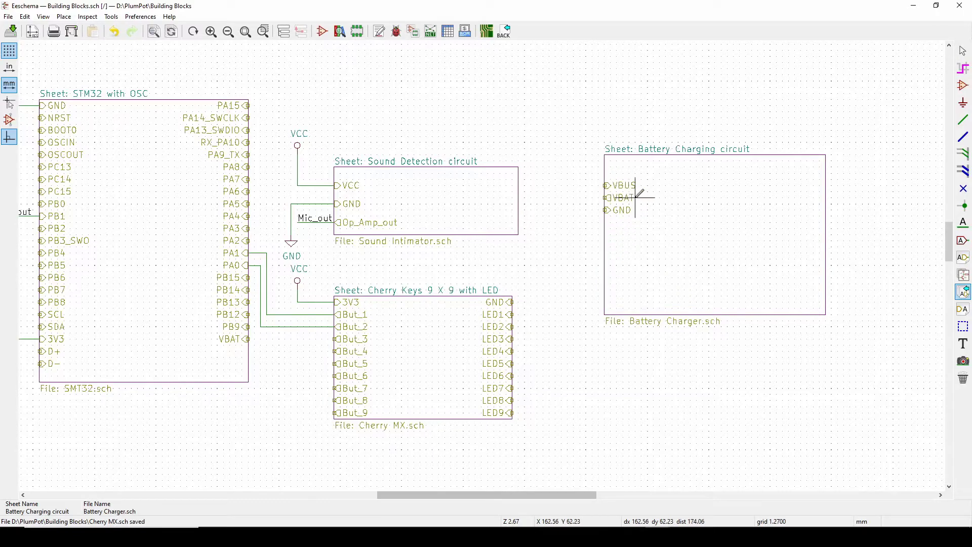
# - Shrink the Battery Charging circuit sheet frame until it closely surrounds the VBUS, VBAT and GND pins
pyautogui.rightClick(728, 259)
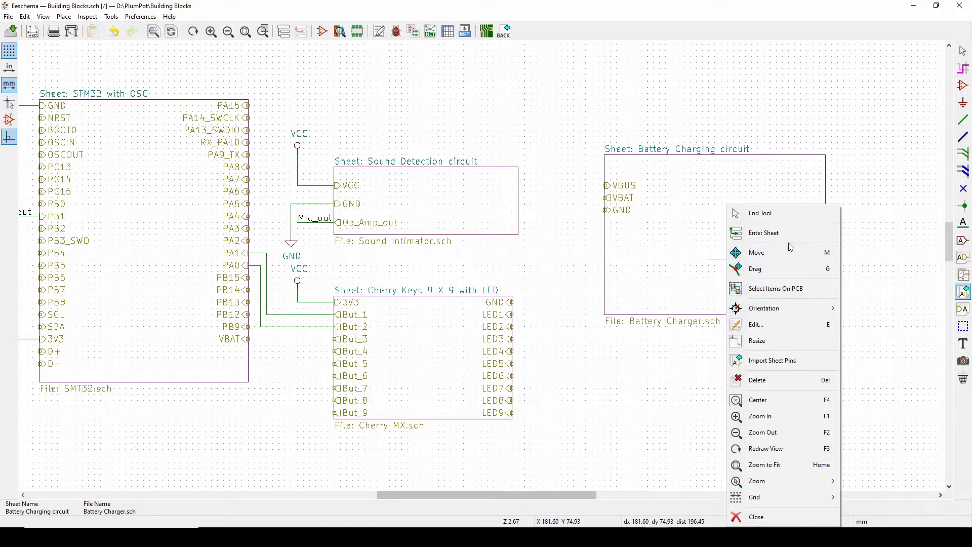
pyautogui.click(758, 341)
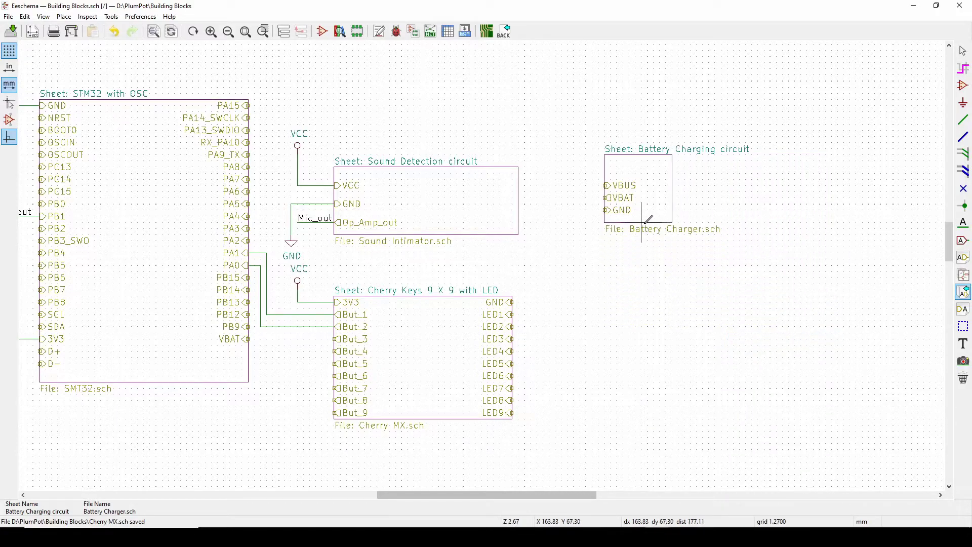
pyautogui.rightClick(653, 204)
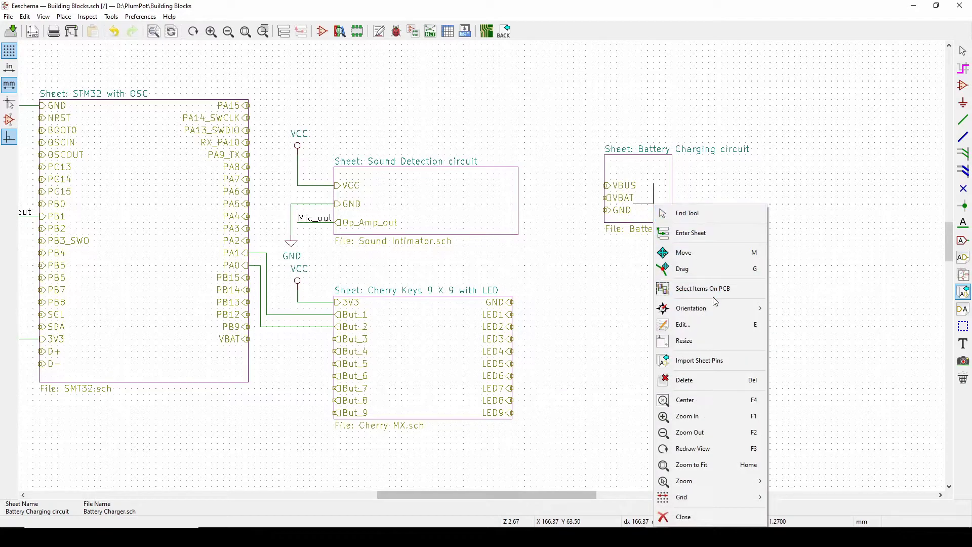
pyautogui.click(625, 186)
pyautogui.press('Escape')
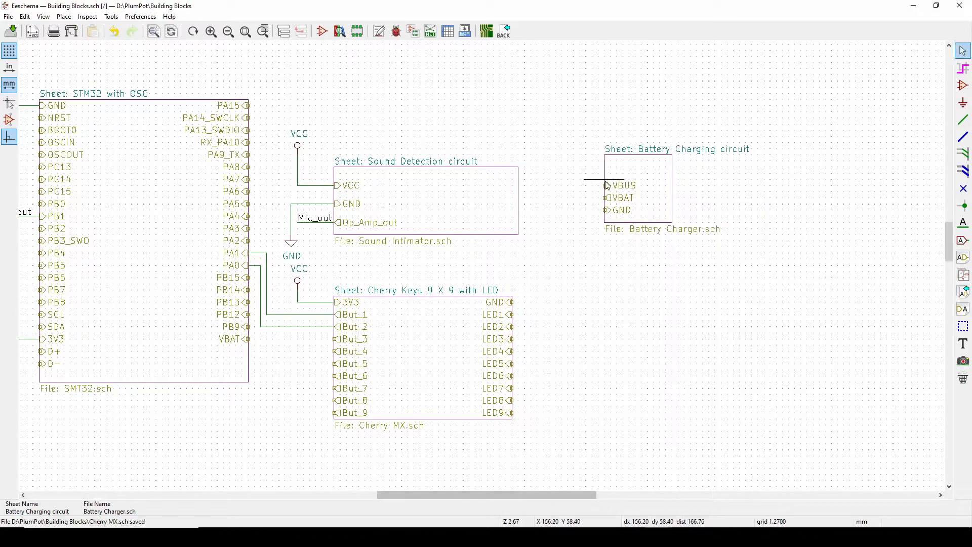
# - Move the VBUS, VBAT and GND pins higher along the left edge of the Battery Charging circuit sheet
pyautogui.press('m')
pyautogui.click(605, 167)
pyautogui.press('m')
pyautogui.click(603, 181)
pyautogui.press('m')
pyautogui.click(604, 194)
# - Reduce the Battery Charging circuit sheet's height so its lower edge sits just below the GND pin
pyautogui.rightClick(665, 221)
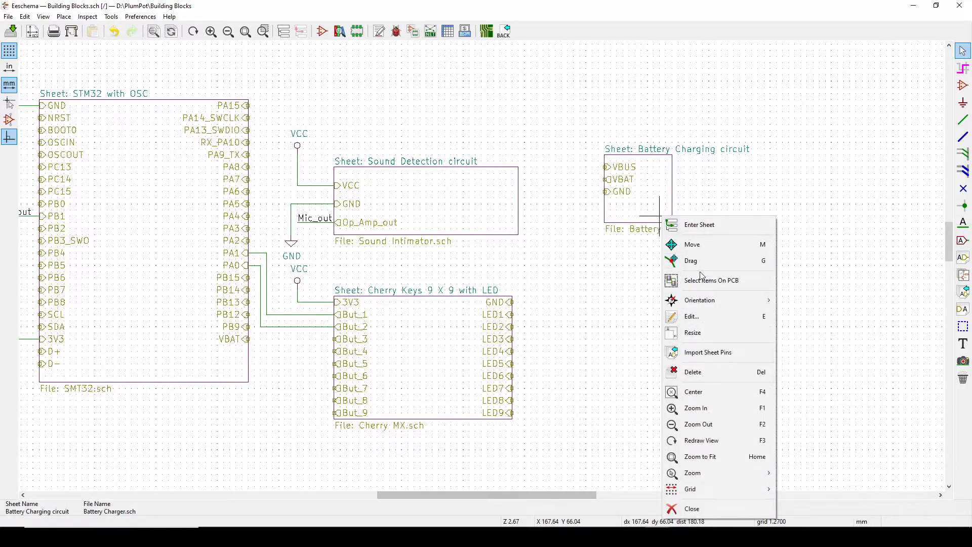
pyautogui.click(720, 334)
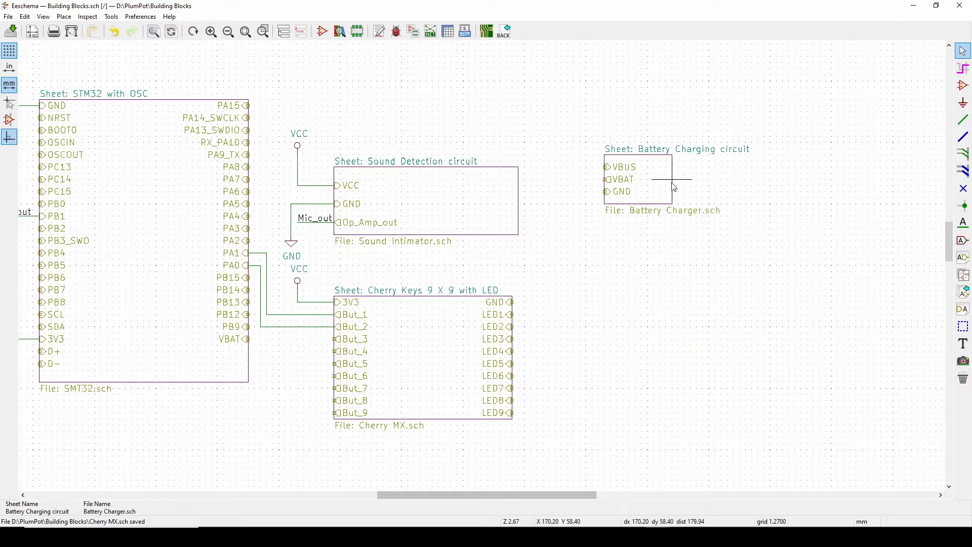
pyautogui.click(672, 184)
# - Draw a wire from the Battery Charging circuit sheet's VBUS pin leftwards and up to a free end
pyautogui.press('w')
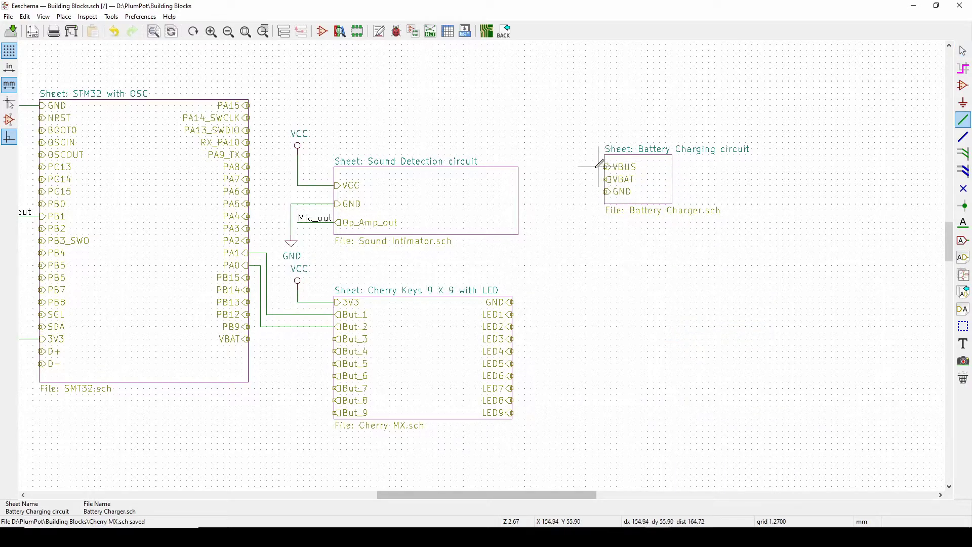
pyautogui.doubleClick(581, 142)
pyautogui.press('Escape')
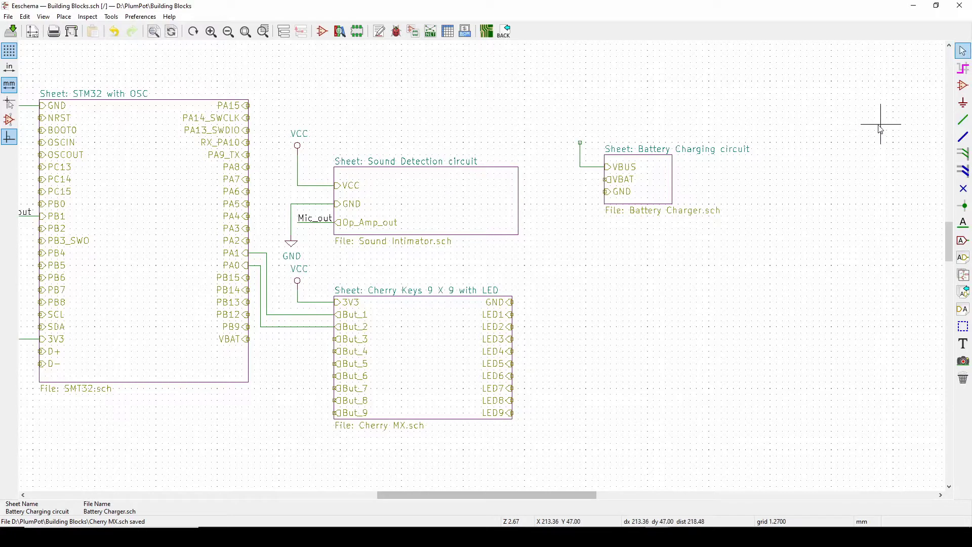
# - Add VBUS, +BATT and GND power symbols and wire them to the Battery Charging circuit sheet's VBUS, VBAT and GND pins
pyautogui.click(963, 103)
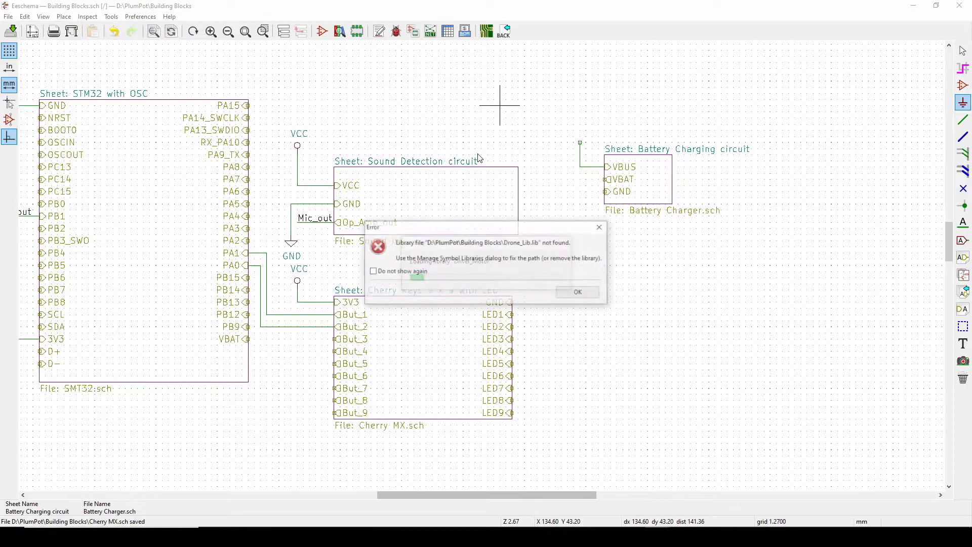
pyautogui.click(580, 293)
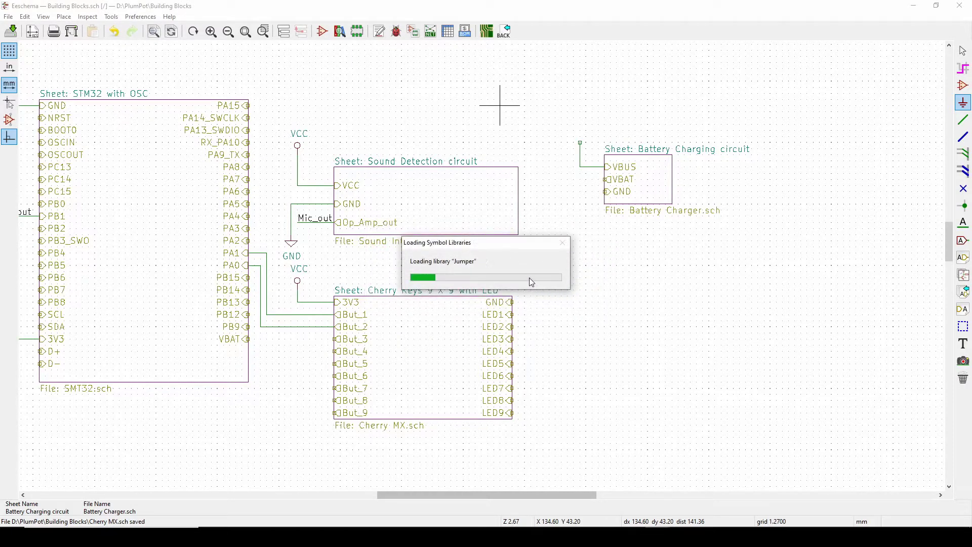
pyautogui.scroll(2, 449, 247)
pyautogui.moveTo(448, 248); pyautogui.dragTo(485, 264, button='middle')
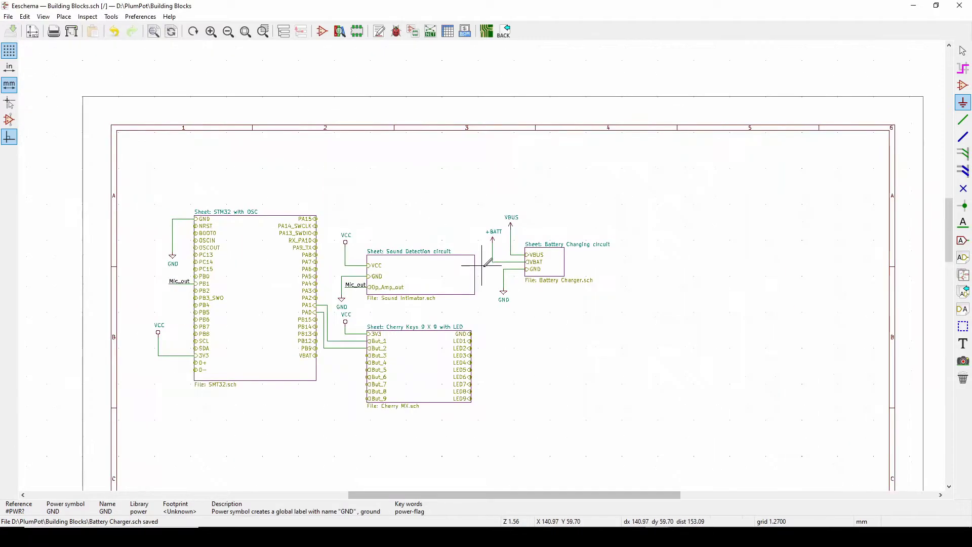
pyautogui.moveTo(375, 259); pyautogui.dragTo(396, 263, button='middle')
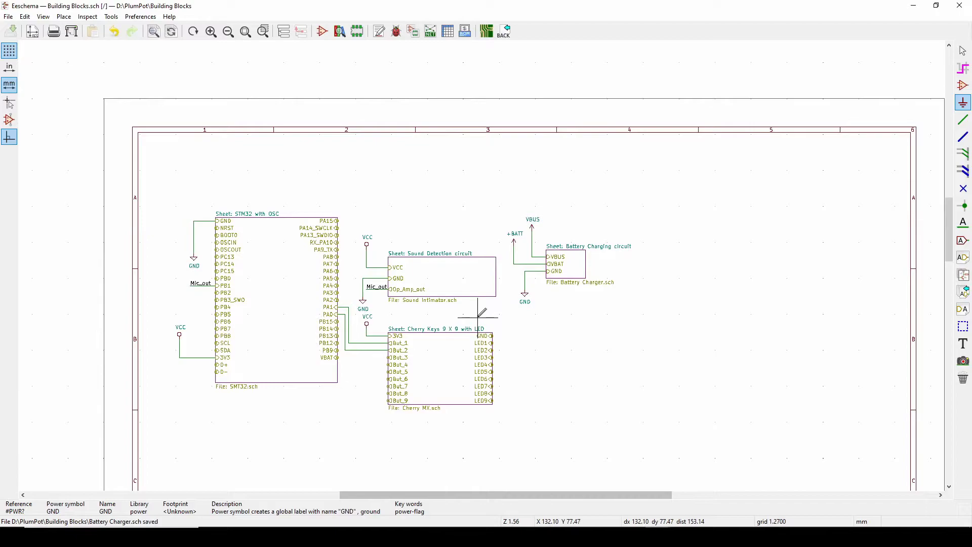
pyautogui.press('Escape')
pyautogui.scroll(4, 557, 264)
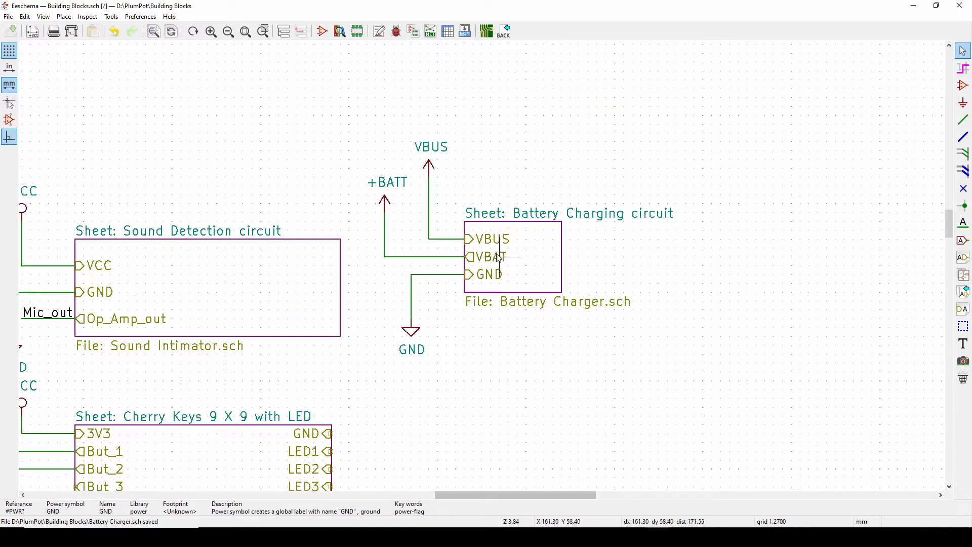
pyautogui.click(966, 293)
pyautogui.scroll(-3, 419, 224)
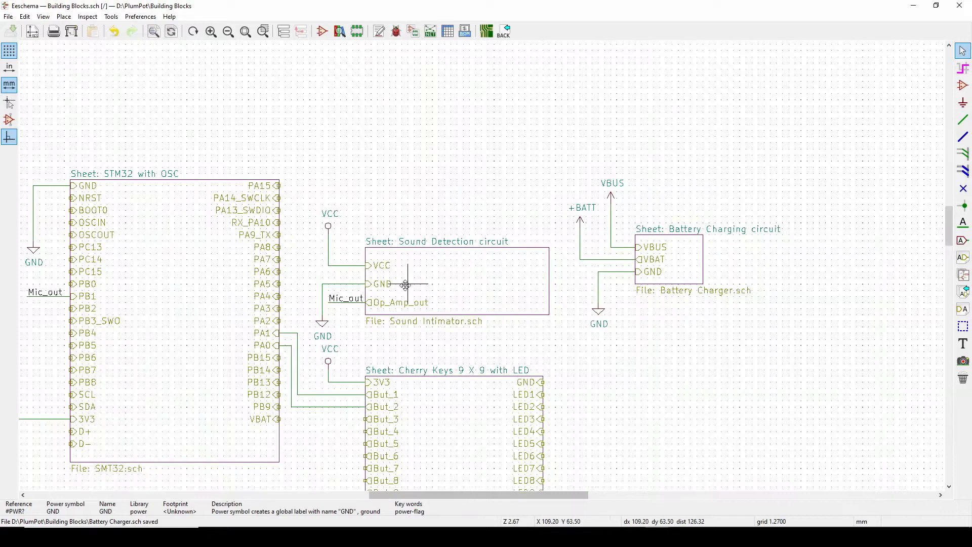
pyautogui.moveTo(381, 278); pyautogui.dragTo(399, 253, button='middle')
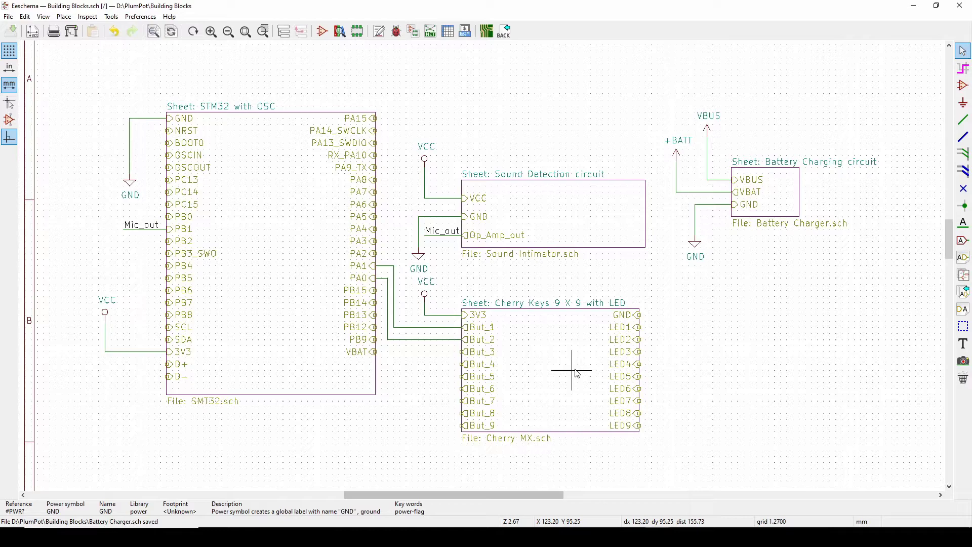
# - Enter the STM32 with OSC sheet briefly and return to the root schematic
pyautogui.doubleClick(258, 211)
pyautogui.click(43, 17)
pyautogui.click(67, 58)
# - Enter the Sound Detection circuit sheet, examine how its hierarchical labels connect to the microphone amplifier circuit, and return to the root schematic
pyautogui.doubleClick(517, 209)
pyautogui.scroll(-5, 410, 160)
pyautogui.scroll(4, 583, 315)
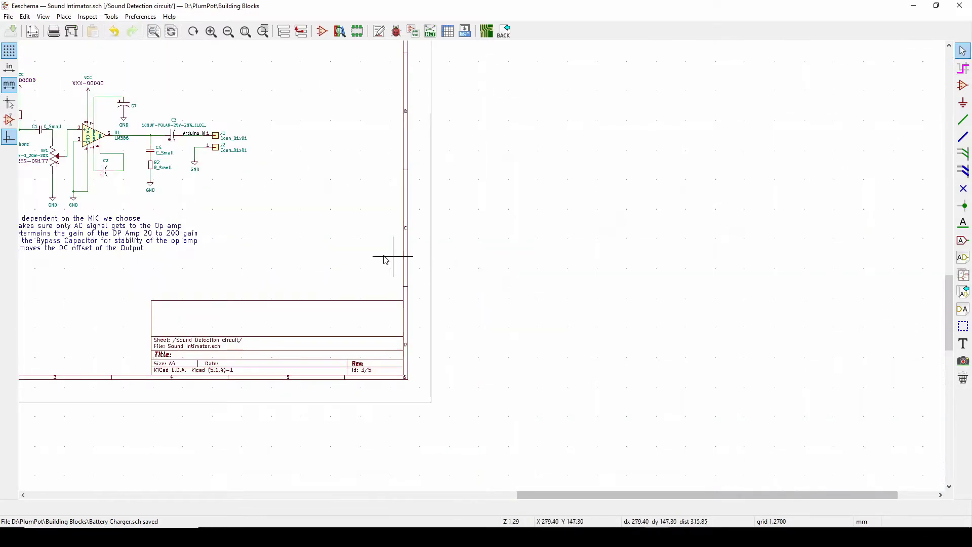
pyautogui.moveTo(120, 158); pyautogui.dragTo(294, 193, button='middle')
pyautogui.moveTo(238, 185); pyautogui.dragTo(353, 203, button='middle')
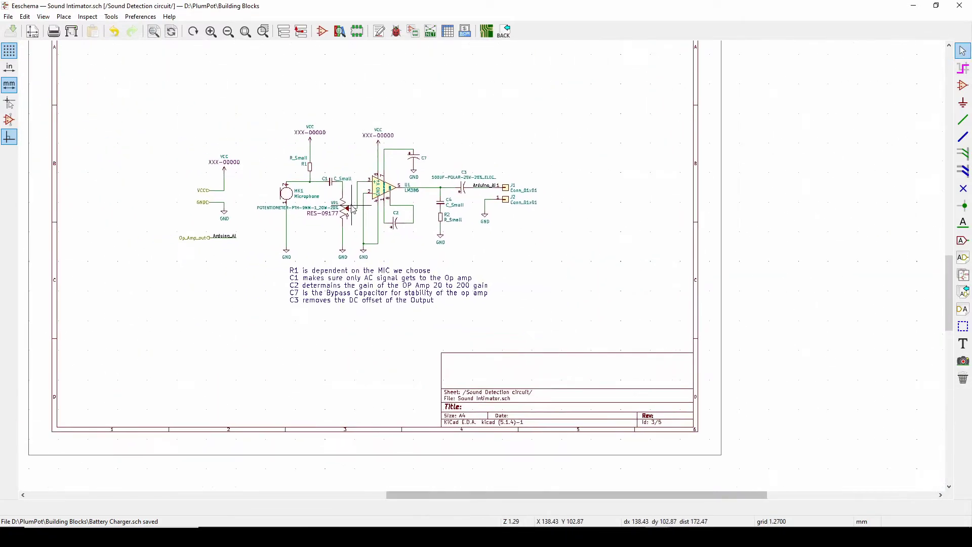
pyautogui.scroll(1, 353, 210)
pyautogui.scroll(1, 485, 272)
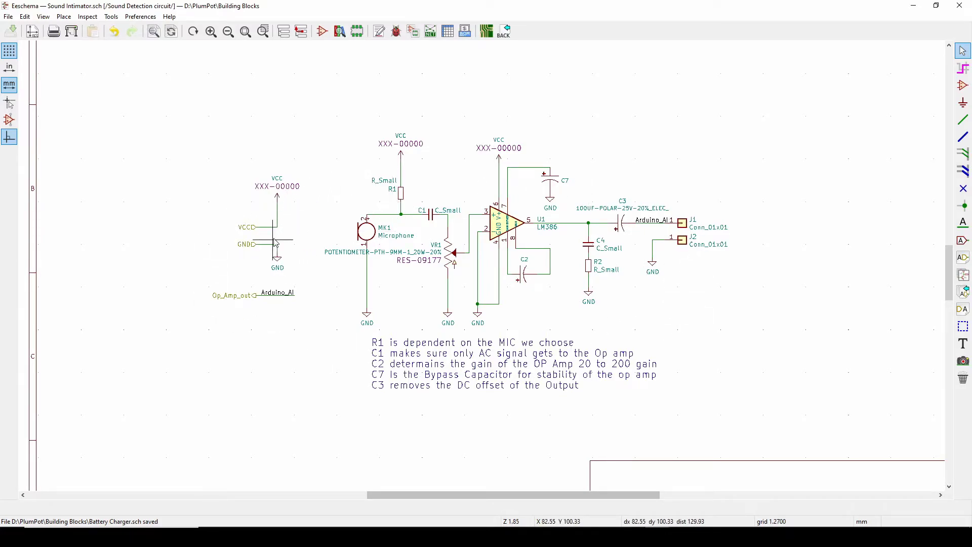
pyautogui.scroll(-2, 277, 257)
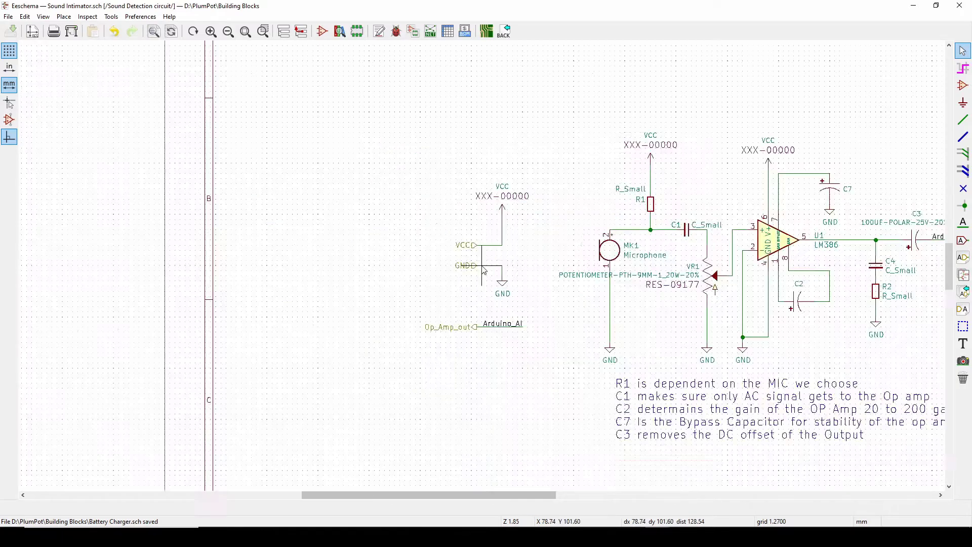
pyautogui.scroll(3, 702, 272)
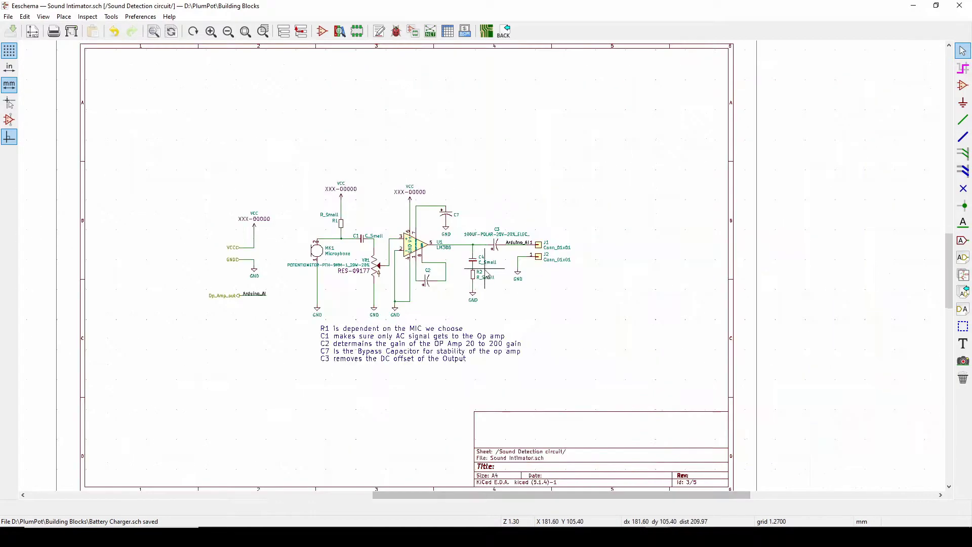
pyautogui.scroll(4, 469, 306)
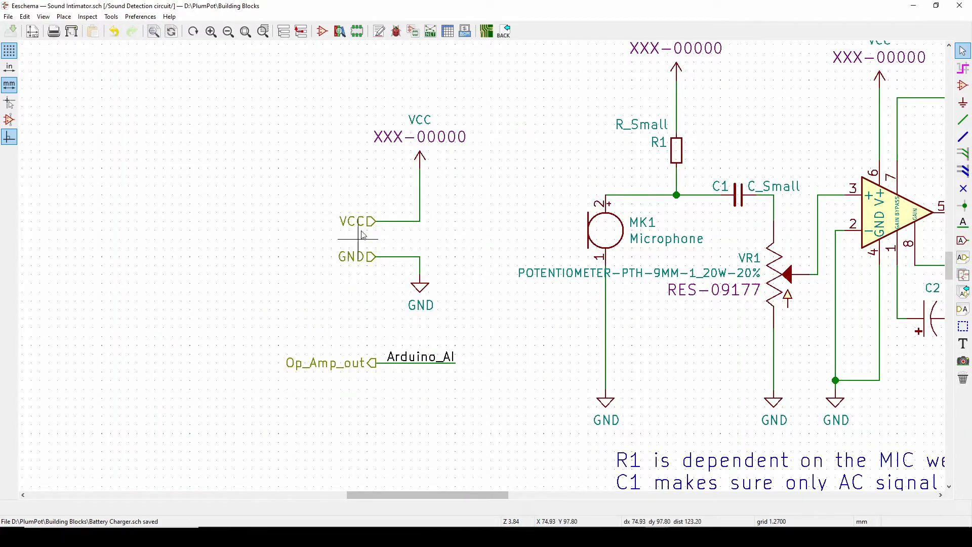
pyautogui.moveTo(606, 215); pyautogui.dragTo(207, 209, button='middle')
pyautogui.scroll(-4, 780, 203)
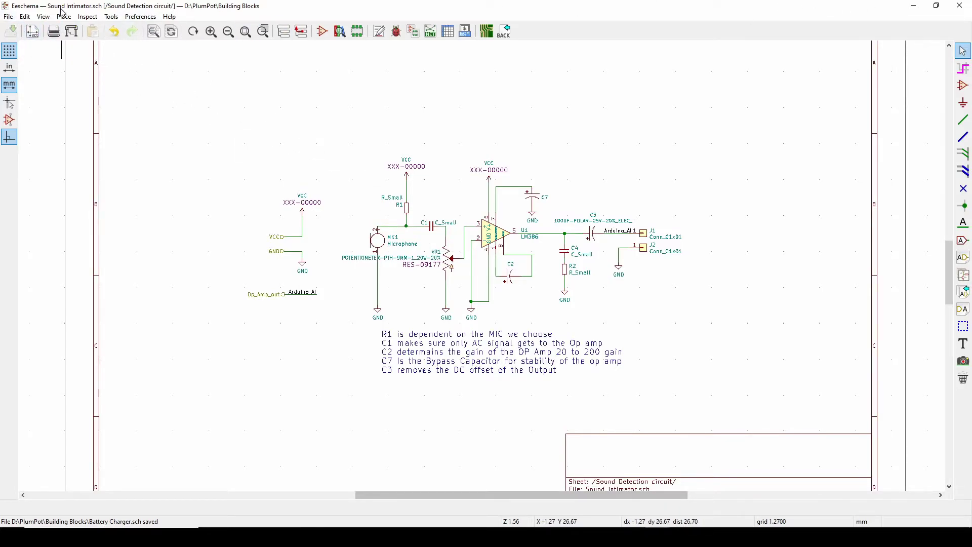
pyautogui.click(43, 16)
pyautogui.click(66, 54)
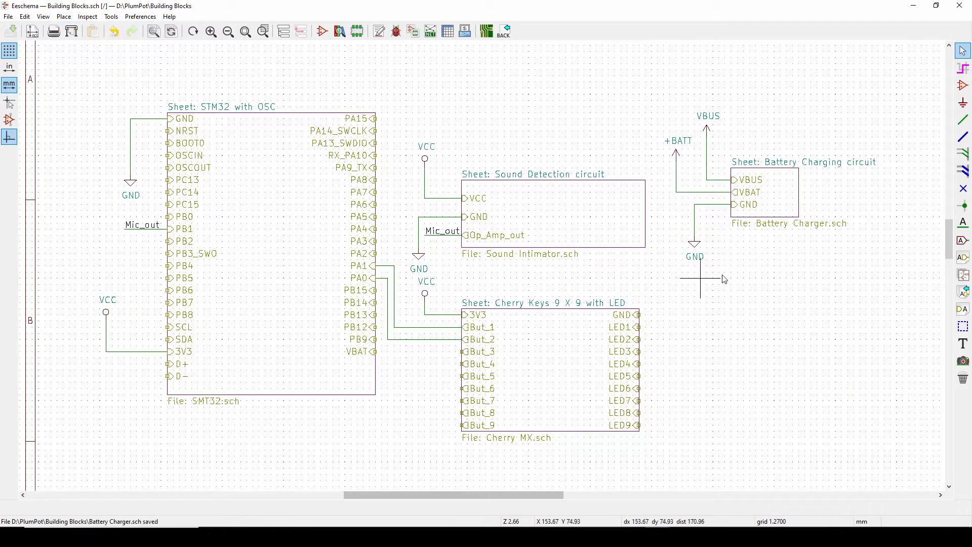
pyautogui.click(965, 292)
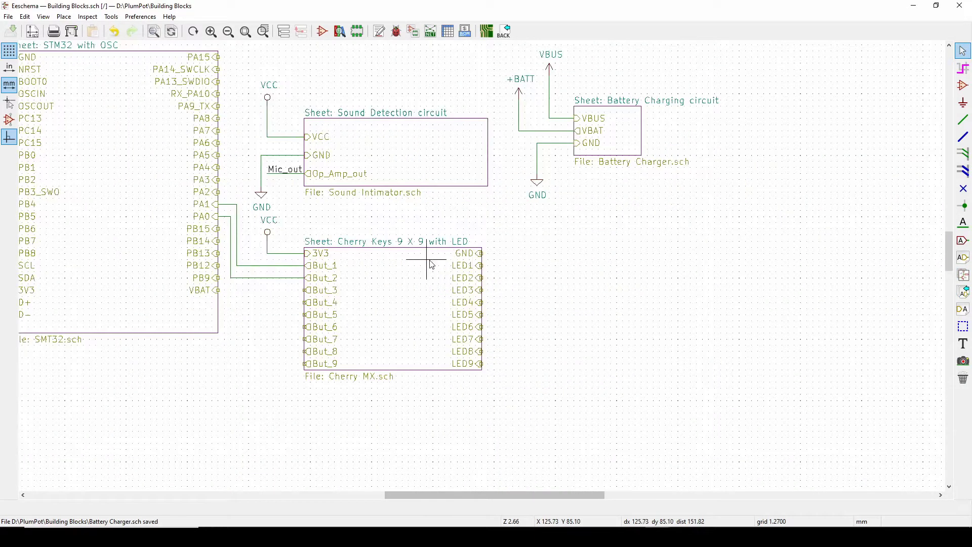
pyautogui.moveTo(608, 294); pyautogui.dragTo(621, 301, button='middle')
pyautogui.moveTo(460, 275); pyautogui.dragTo(461, 296, button='middle')
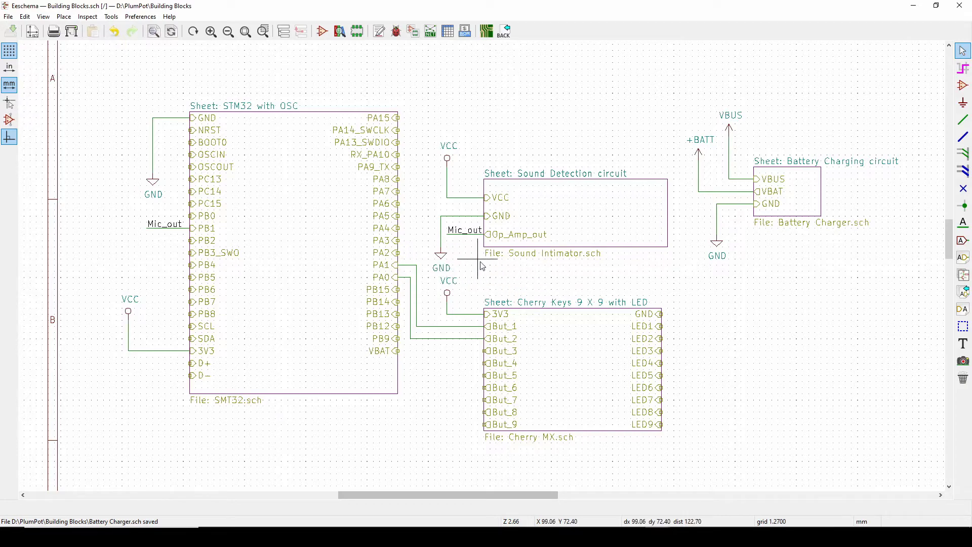
# - Revisit the Sound Detection circuit sheet's contents and go back to the root schematic
pyautogui.doubleClick(566, 220)
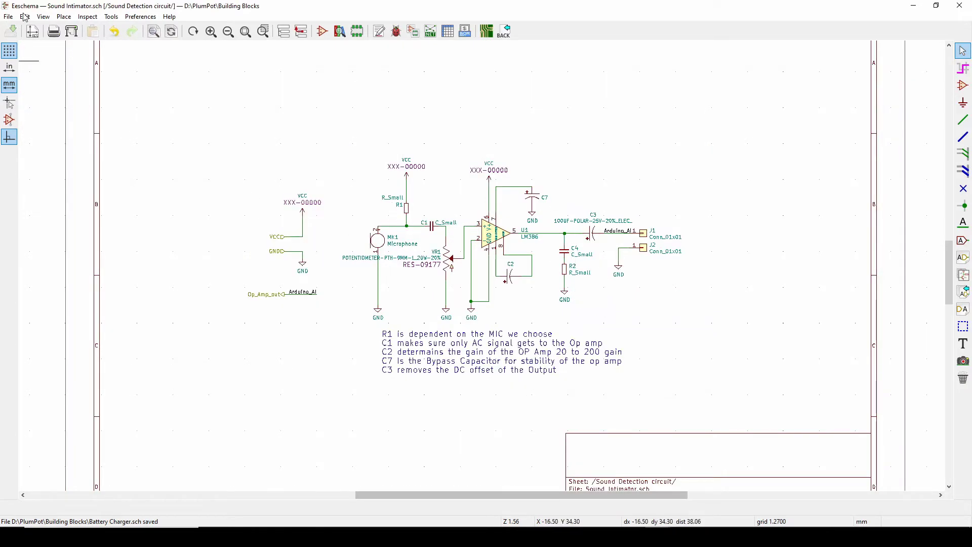
pyautogui.click(43, 17)
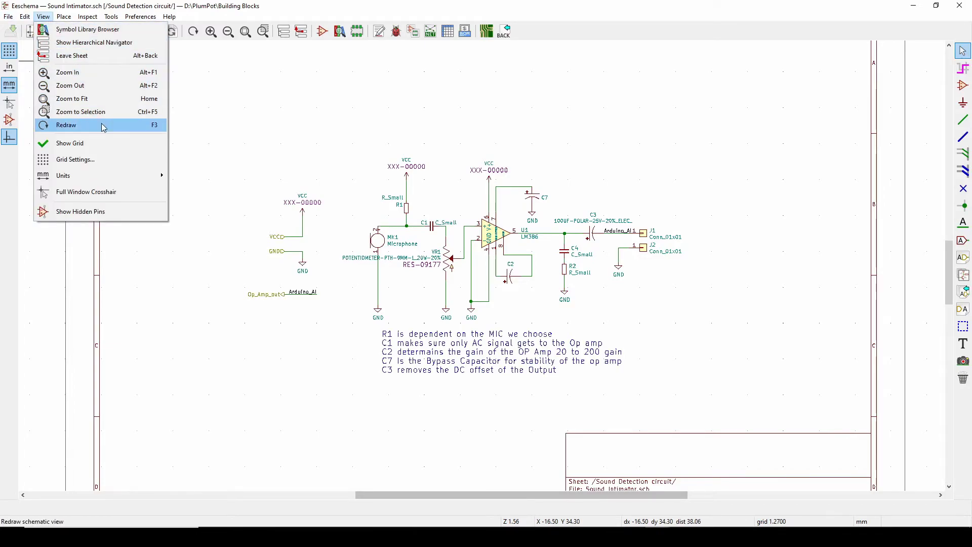
pyautogui.click(87, 55)
# - Enter the Cherry Keys 9 X 9 with LED sheet, view the switch circuits and their labels, and return to the root schematic
pyautogui.doubleClick(516, 371)
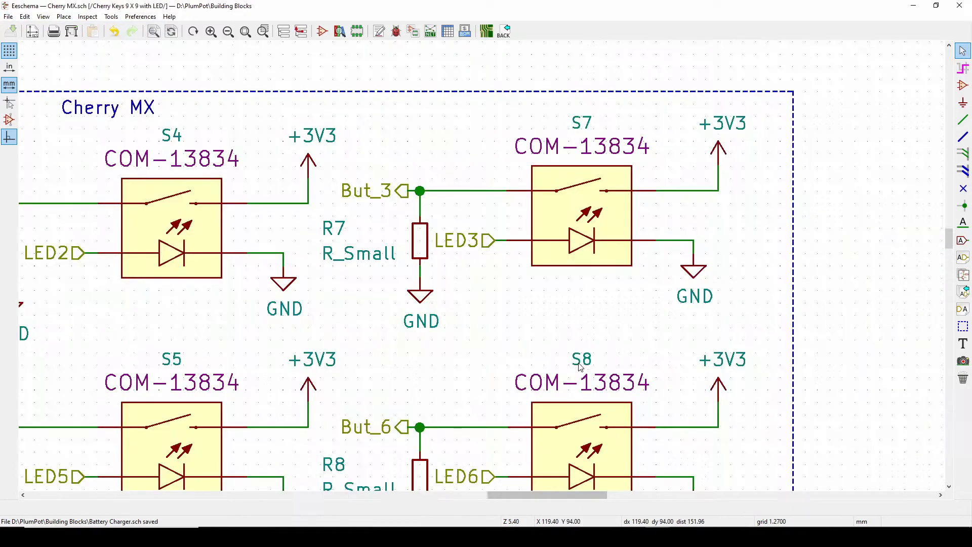
pyautogui.scroll(-4, 484, 270)
pyautogui.scroll(2, 681, 303)
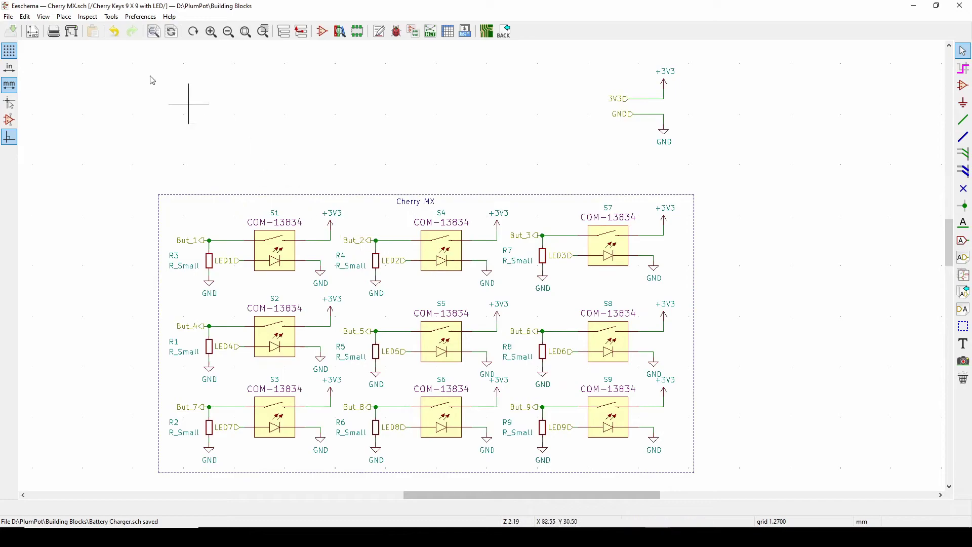
pyautogui.click(64, 19)
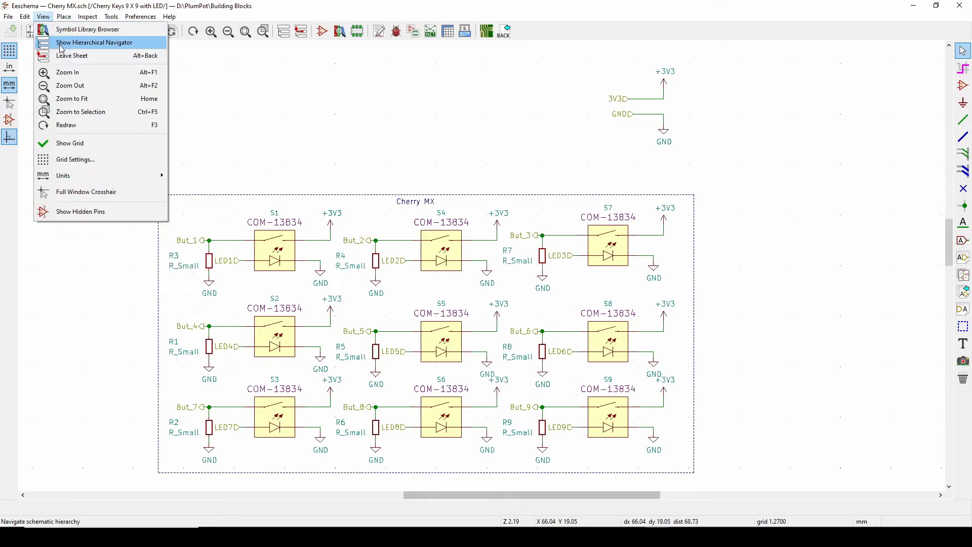
pyautogui.click(87, 56)
# - Enter the STM32 with OSC sheet, view the microcontroller and oscillator circuits, and return to the root schematic's overview
pyautogui.doubleClick(281, 174)
pyautogui.scroll(-1, 677, 233)
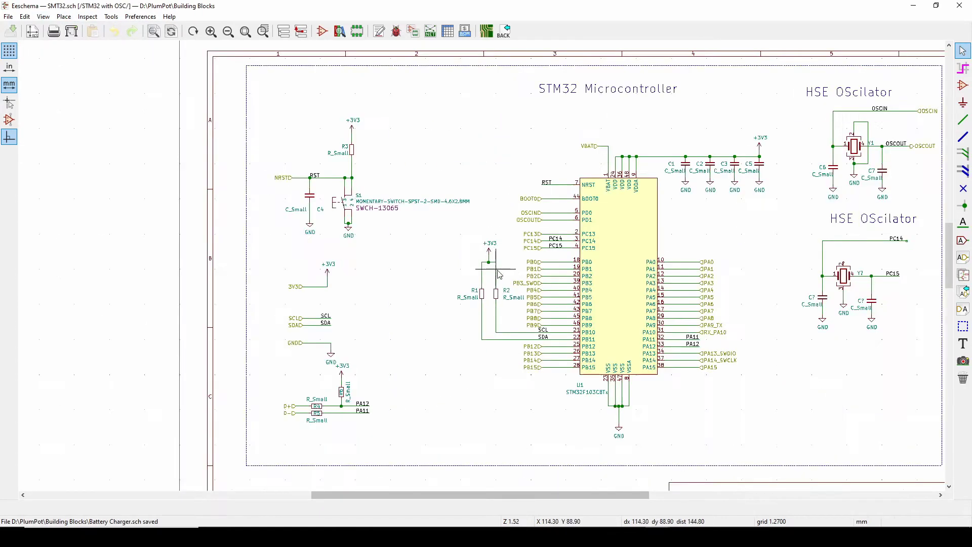
pyautogui.moveTo(620, 286); pyautogui.dragTo(504, 281, button='middle')
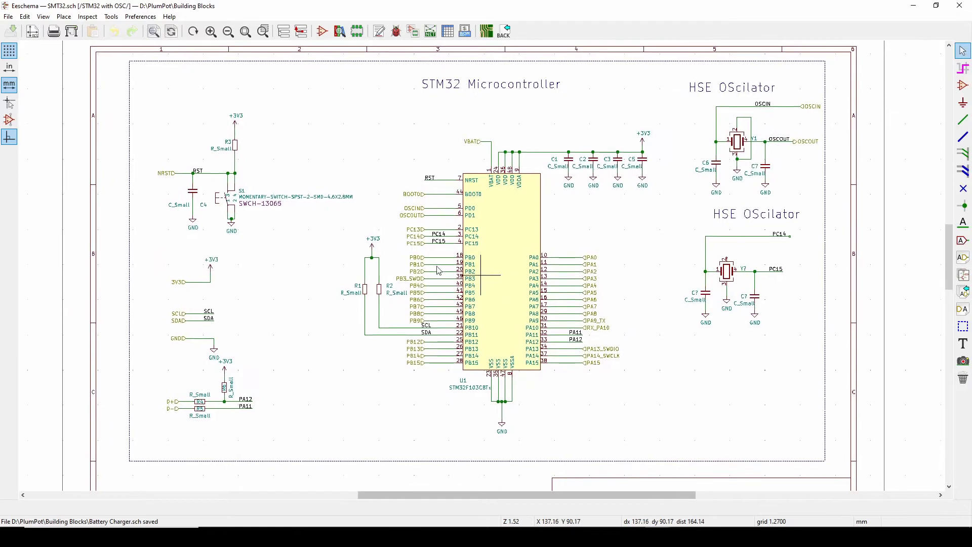
pyautogui.click(43, 17)
pyautogui.click(87, 55)
pyautogui.scroll(4, 494, 286)
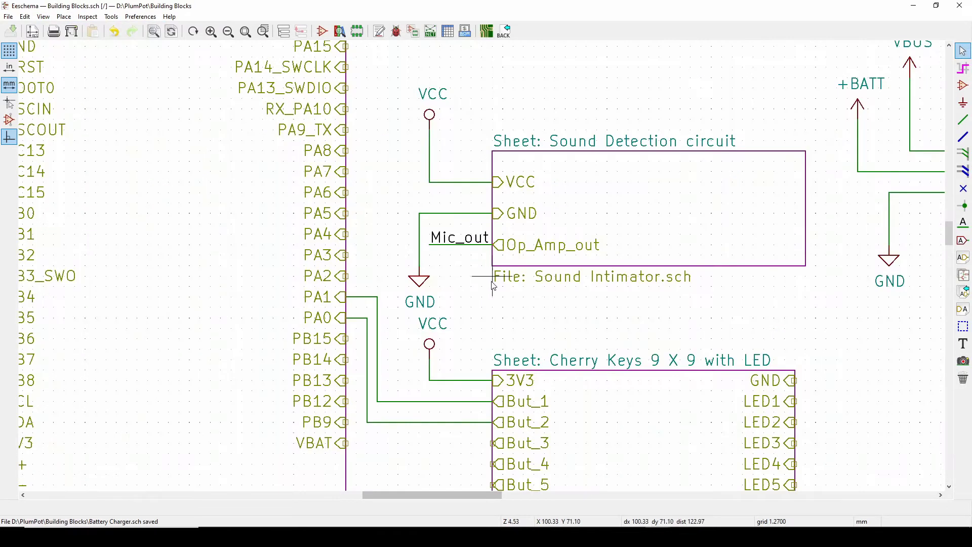
pyautogui.scroll(-4, 494, 286)
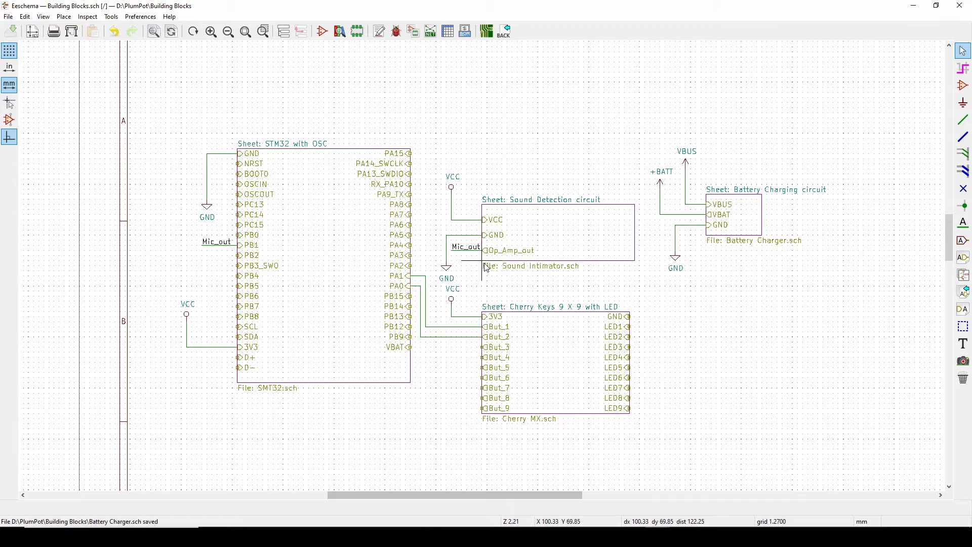